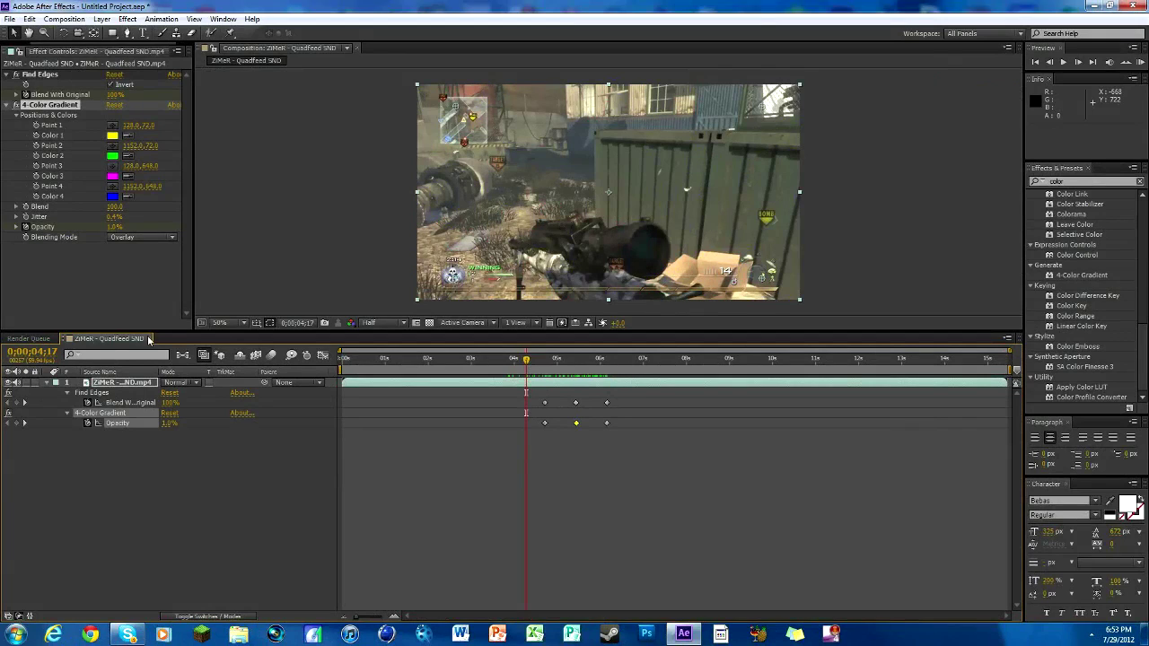
Preview the transition, then delete the final Blend With Original and Opacity keyframes.
{"action": "left_click", "coordinate": [146, 302]}
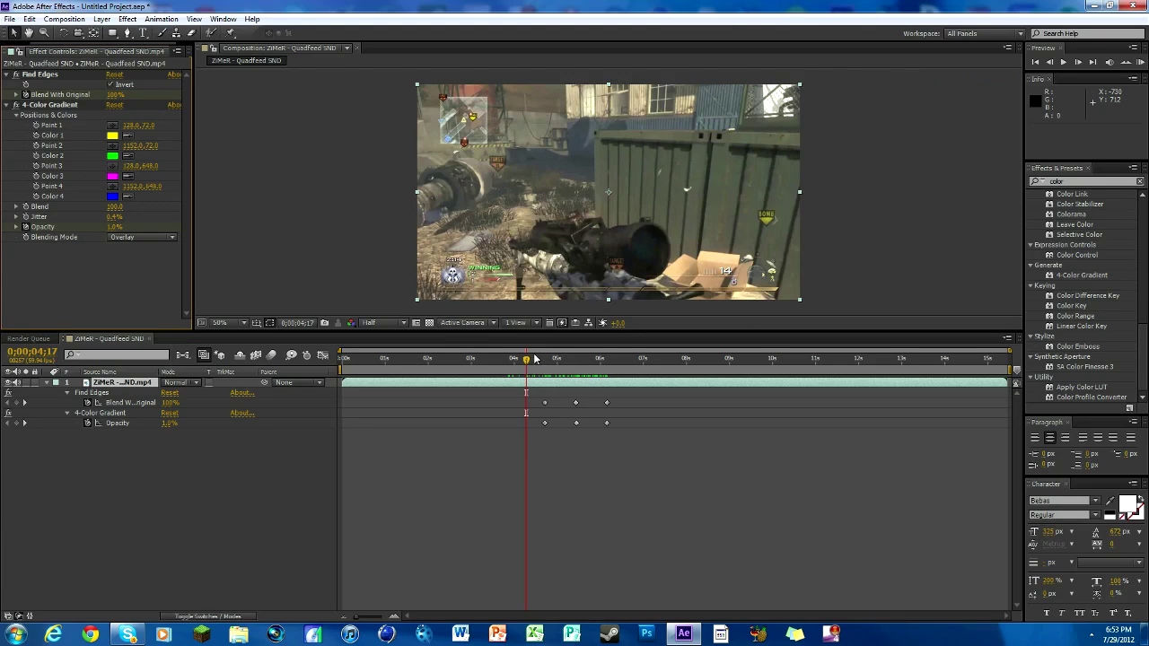
{"action": "left_click_drag", "start_coordinate": [526, 359], "coordinate": [533, 359]}
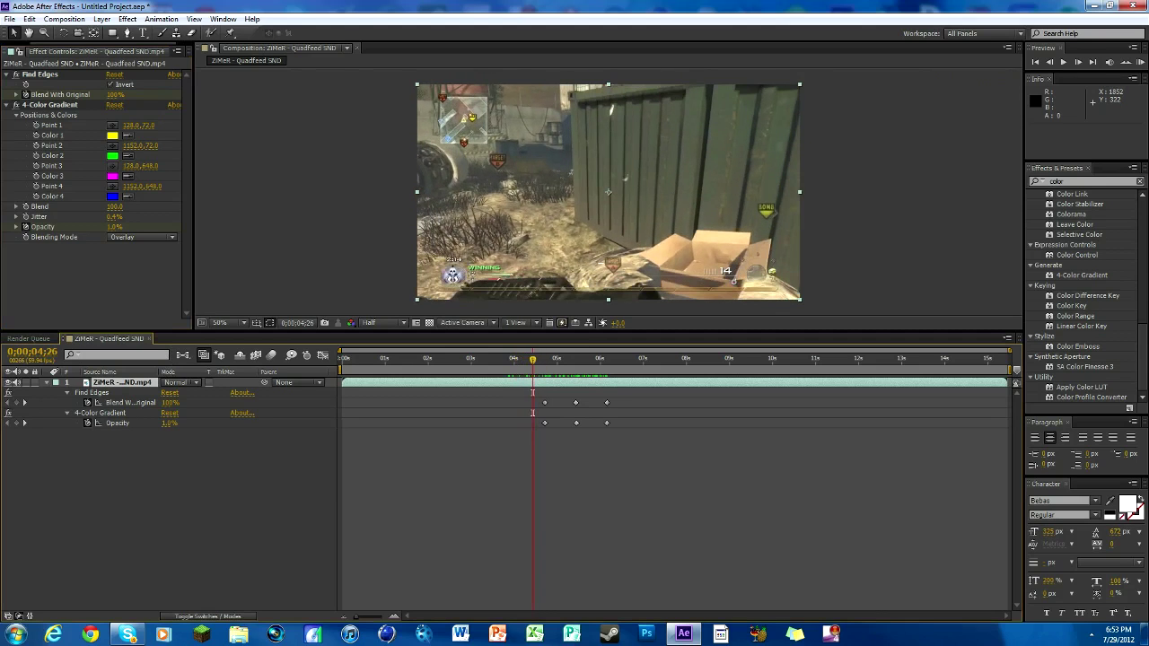
{"action": "key", "text": "space"}
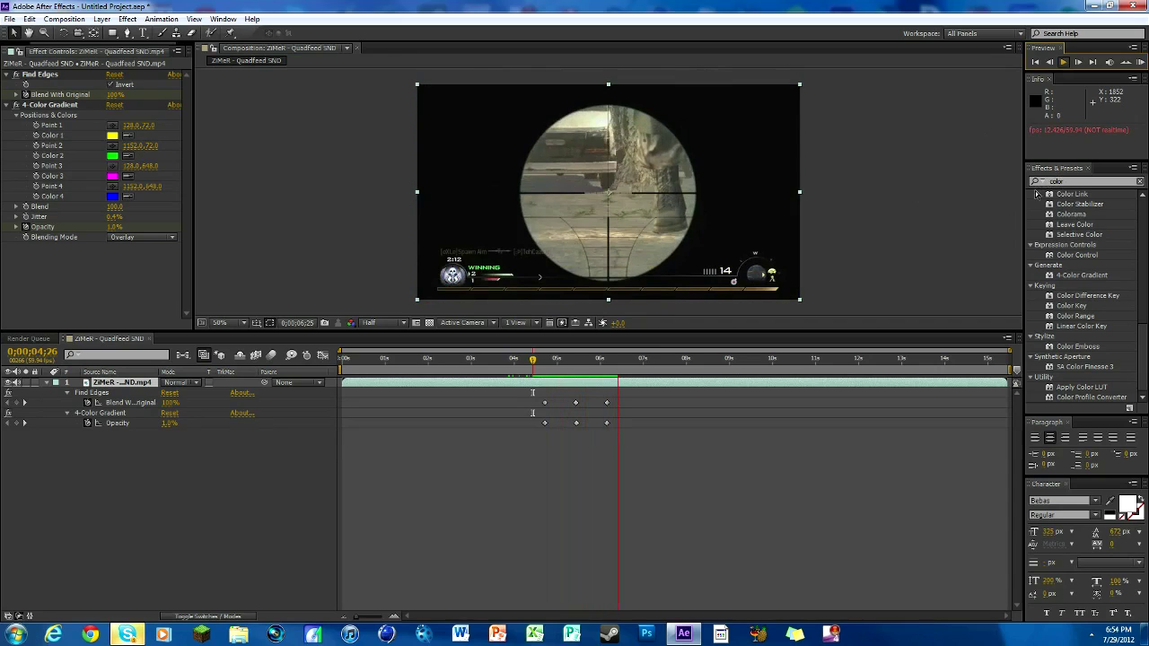
{"action": "left_click_drag", "start_coordinate": [595, 357], "coordinate": [581, 359]}
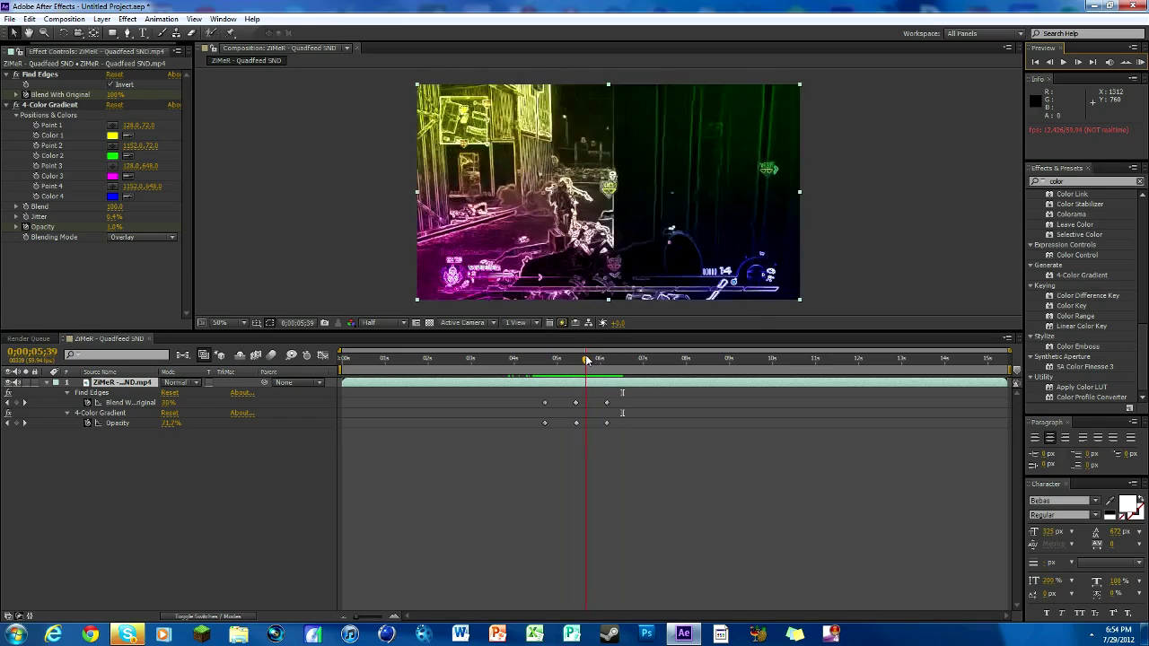
{"action": "left_click_drag", "start_coordinate": [634, 460], "coordinate": [596, 401]}
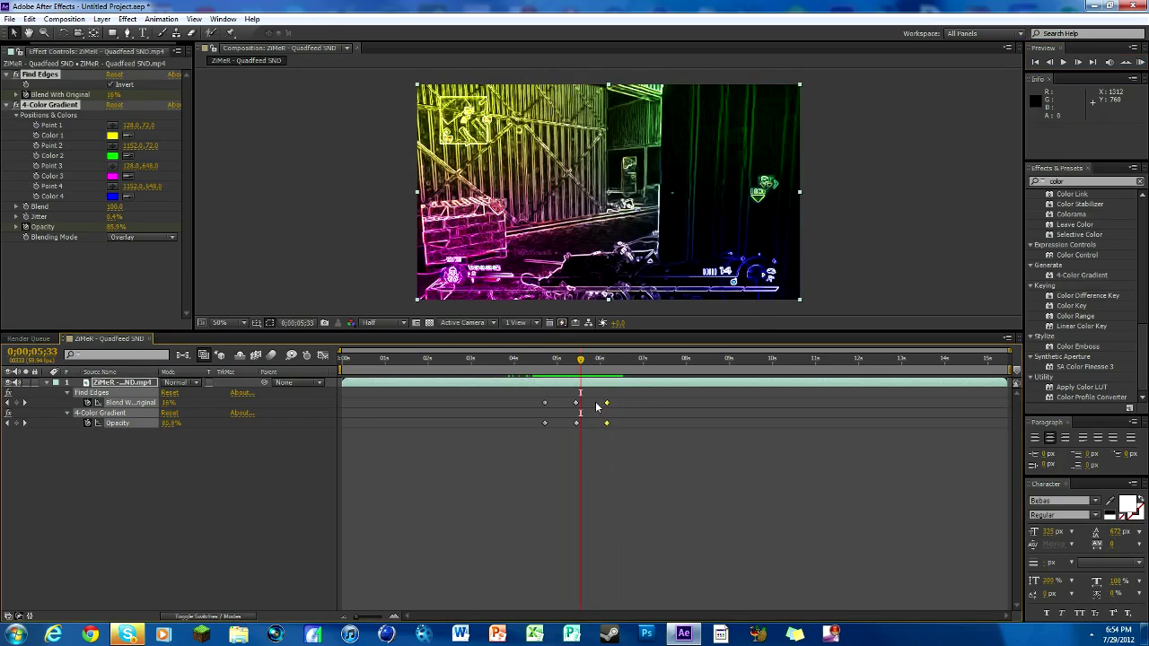
{"action": "key", "text": "Delete"}
{"action": "left_click_drag", "start_coordinate": [583, 360], "coordinate": [600, 371]}
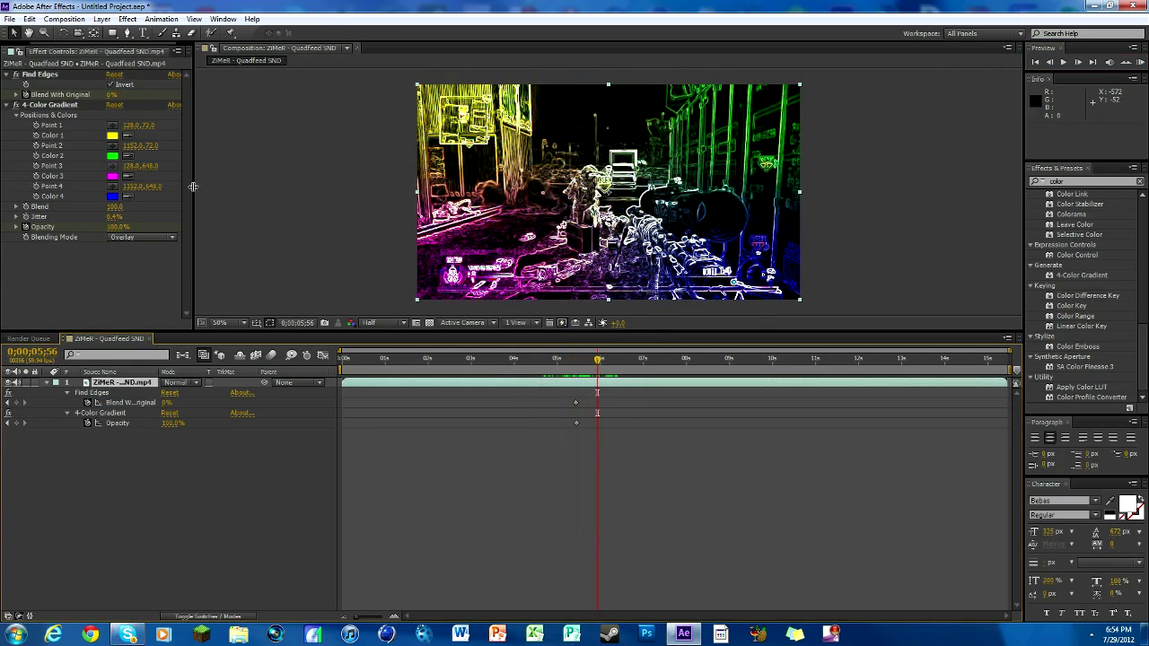
Compare Find Edges with and without Invert, then delete Find Edges and 4-Color Gradient.
{"action": "left_click", "coordinate": [110, 84]}
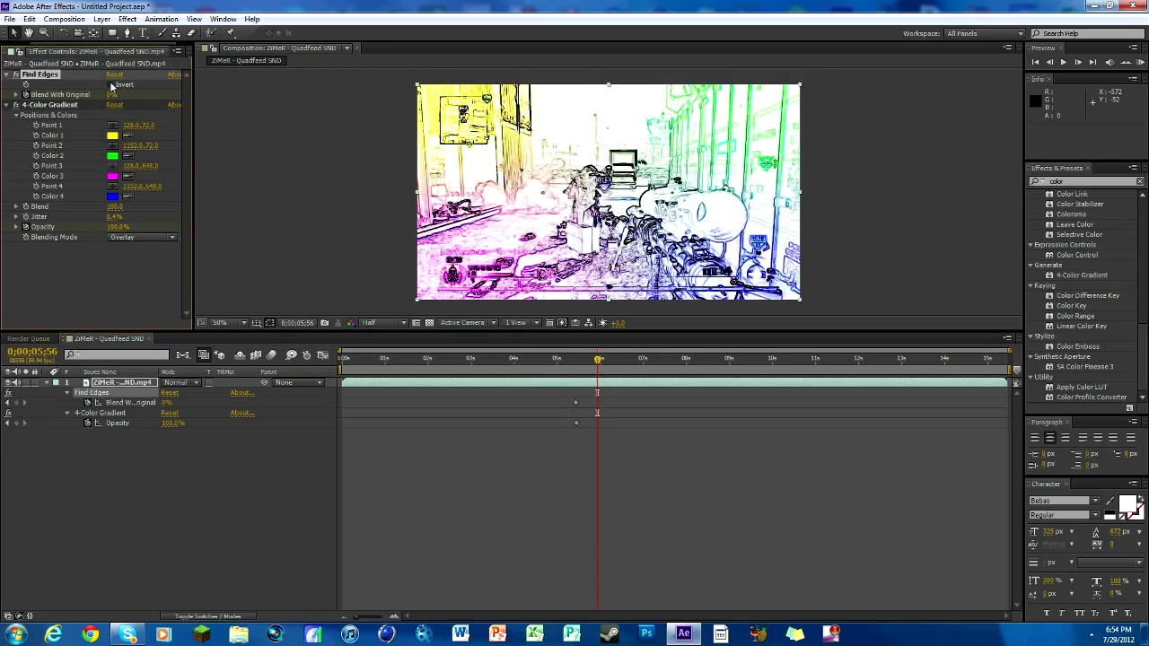
{"action": "left_click", "coordinate": [111, 84]}
{"action": "left_click", "coordinate": [111, 85]}
{"action": "left_click", "coordinate": [110, 84]}
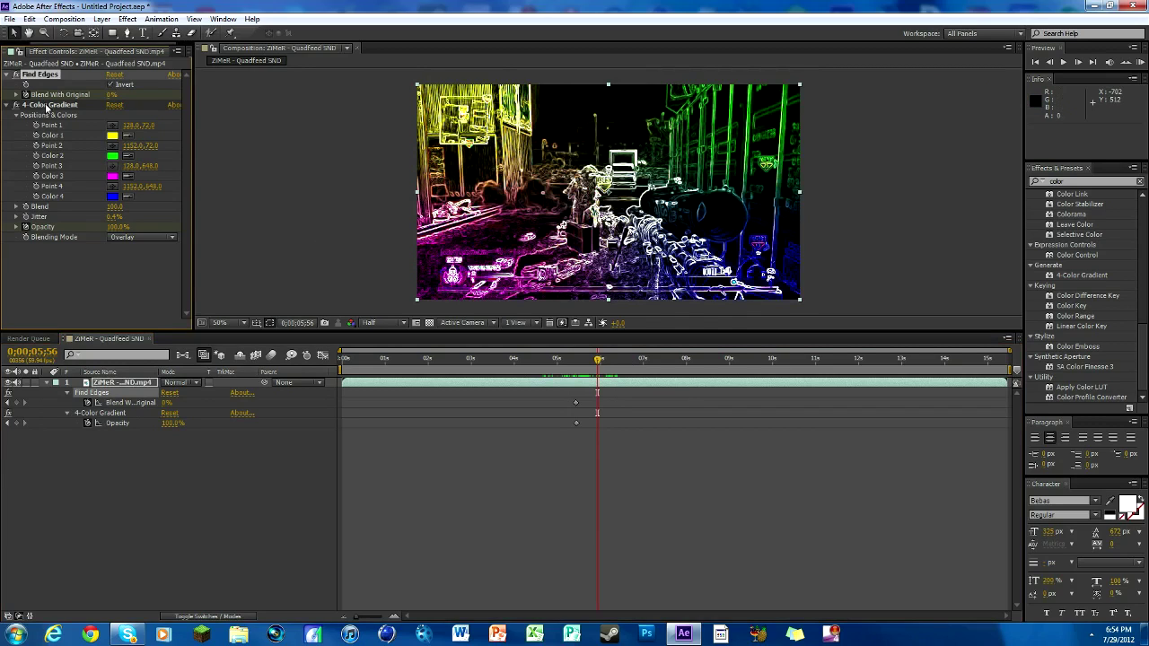
{"action": "key", "text": "Delete"}
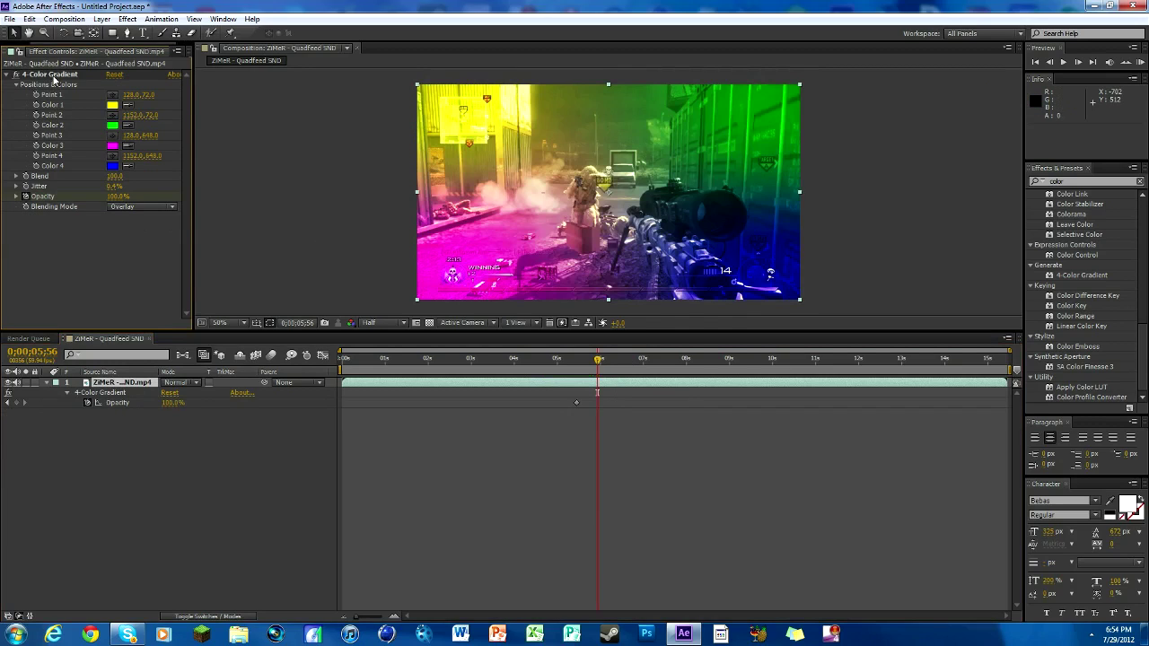
{"action": "left_click", "coordinate": [53, 75]}
{"action": "key", "text": "Delete"}
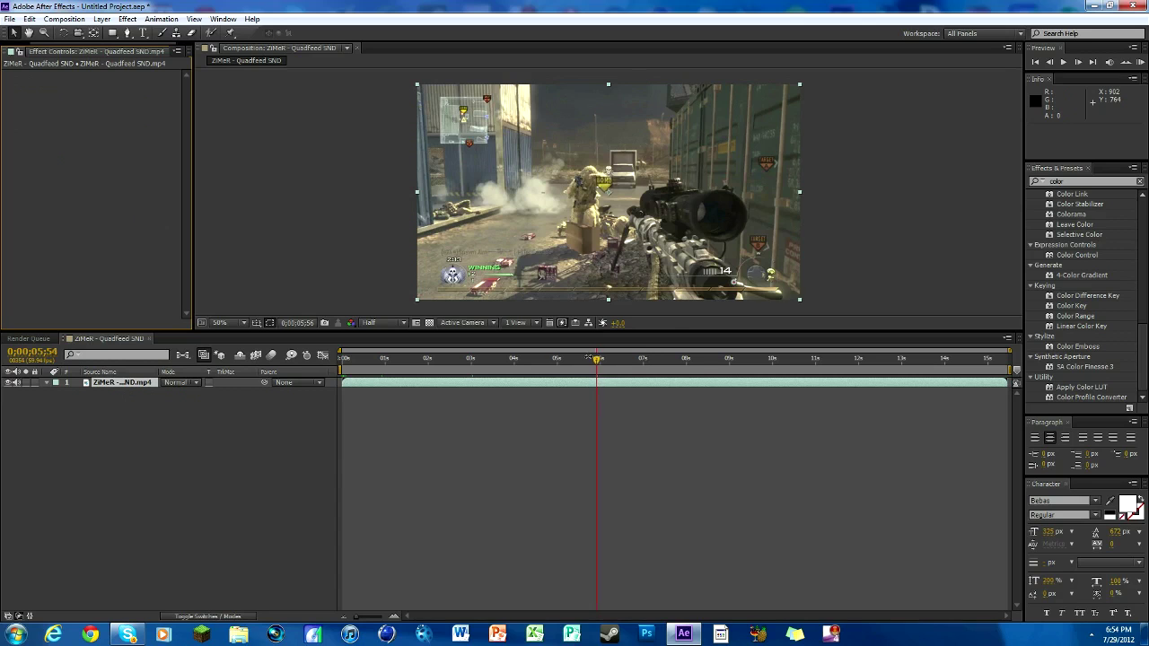
Scrub through the effect-free footage and select the old Effects & Presets search text.
{"action": "mouse_move", "coordinate": [588, 357]}
{"action": "left_mouse_down"}
{"action": "mouse_move", "coordinate": [565, 358]}
{"action": "mouse_move", "coordinate": [744, 358]}
{"action": "mouse_move", "coordinate": [564, 358]}
{"action": "mouse_move", "coordinate": [620, 377]}
{"action": "mouse_move", "coordinate": [585, 377]}
{"action": "mouse_move", "coordinate": [597, 376]}
{"action": "mouse_move", "coordinate": [587, 359]}
{"action": "mouse_move", "coordinate": [656, 359]}
{"action": "mouse_move", "coordinate": [538, 361]}
{"action": "mouse_move", "coordinate": [586, 361]}
{"action": "left_mouse_up"}
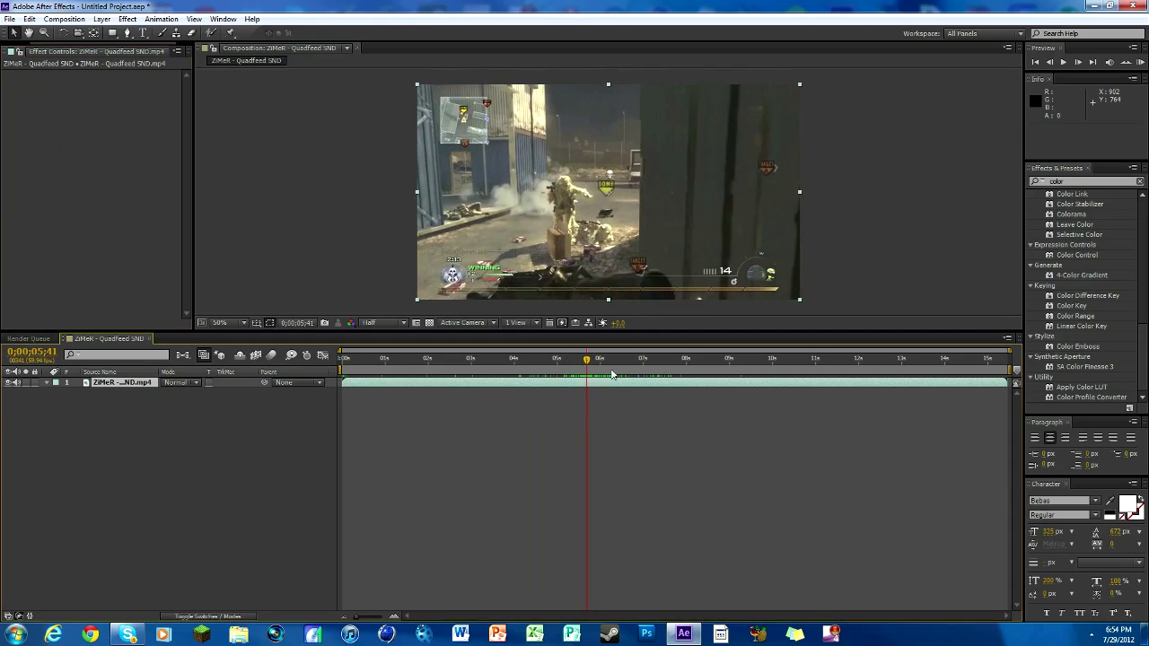
{"action": "double_click", "coordinate": [1056, 181]}
Search 'find', apply Find Edges to the clip, enable Invert, keep Blend With Original at 0%.
{"action": "key", "text": "BackSpace"}
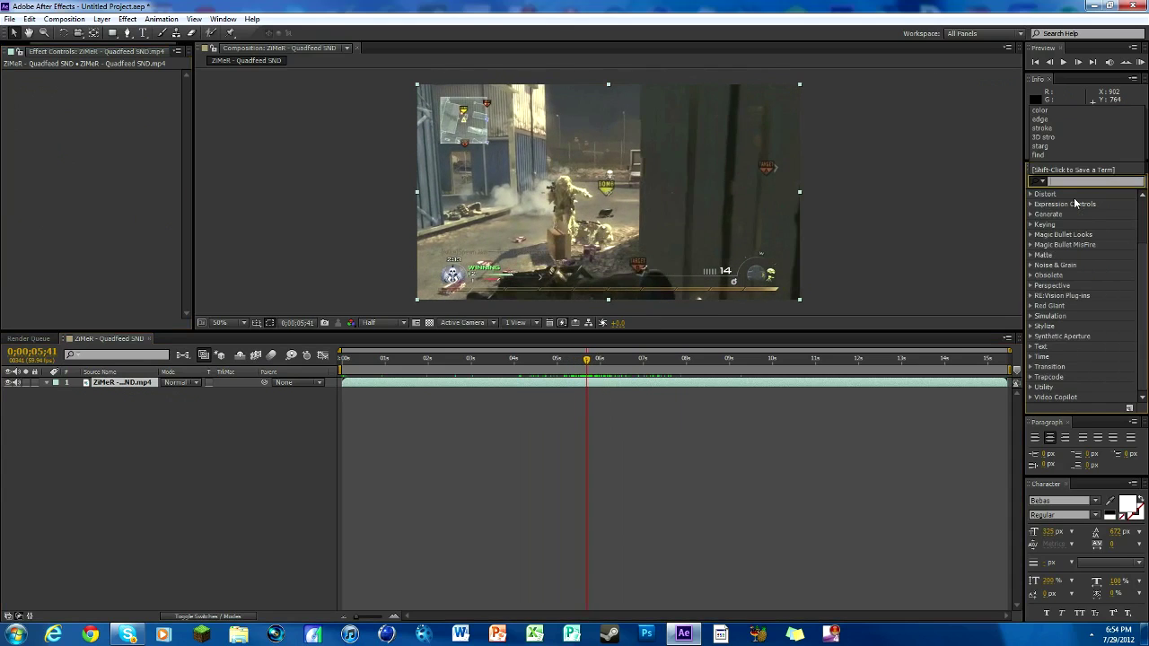
{"action": "type", "text": "find"}
{"action": "left_click_drag", "start_coordinate": [1074, 204], "coordinate": [648, 383]}
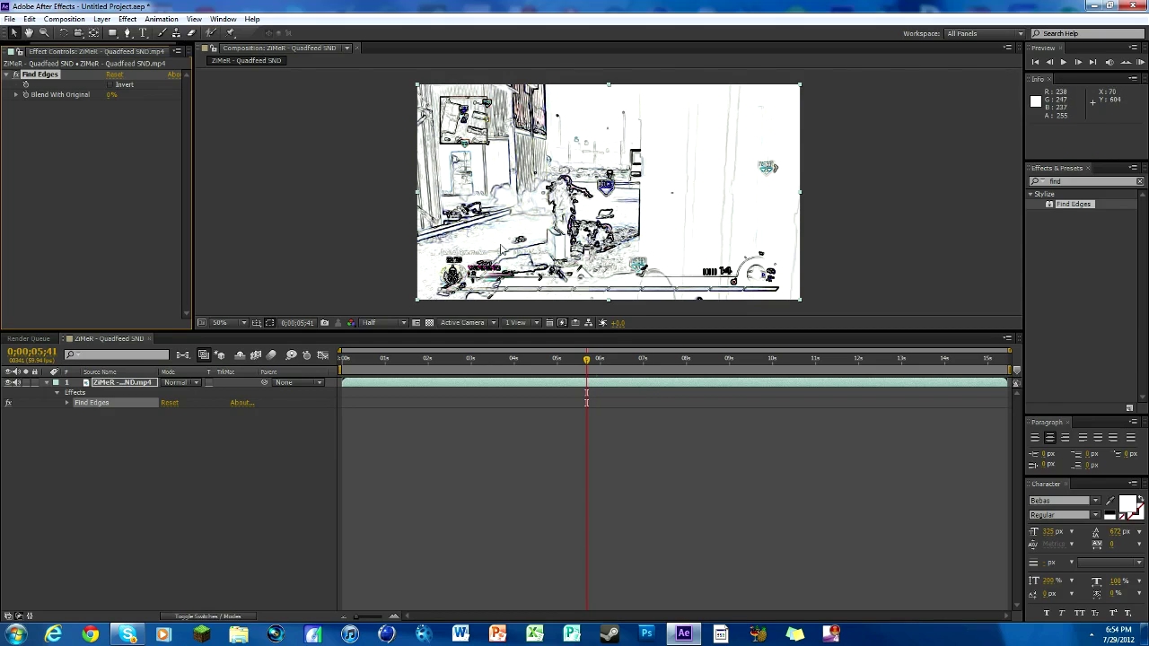
{"action": "left_click", "coordinate": [108, 85]}
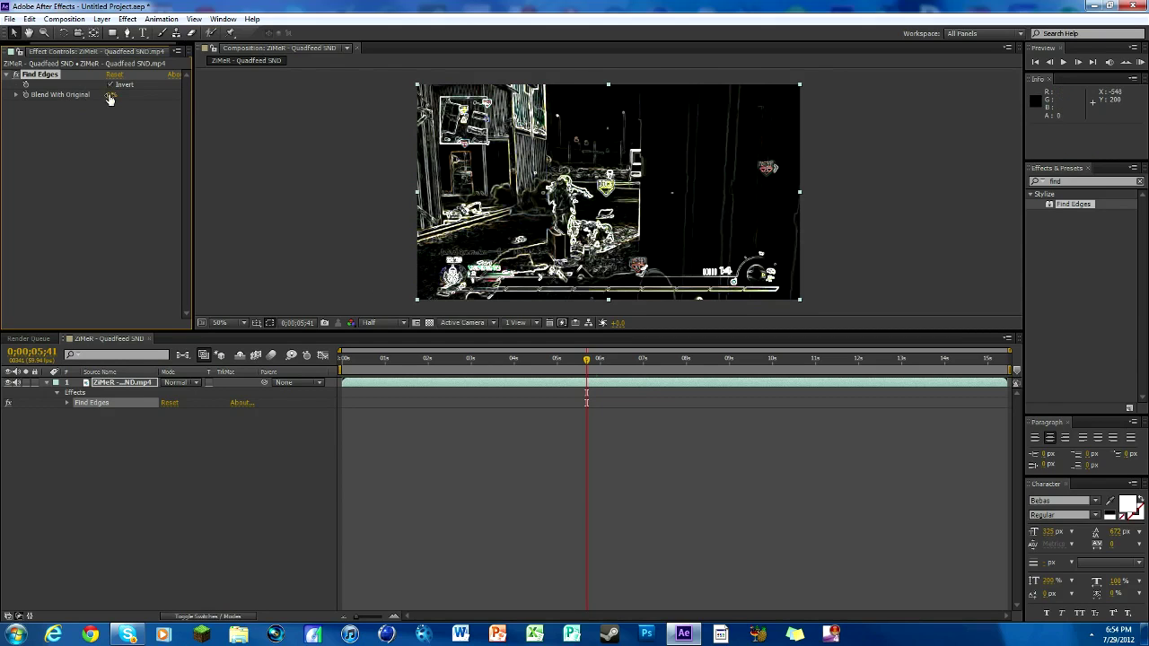
{"action": "left_click_drag", "start_coordinate": [108, 99], "coordinate": [81, 75]}
Clear the effects search and apply 4-Color Gradient from the Generate category to the clip.
{"action": "left_click", "coordinate": [111, 160]}
{"action": "left_click", "coordinate": [1069, 182]}
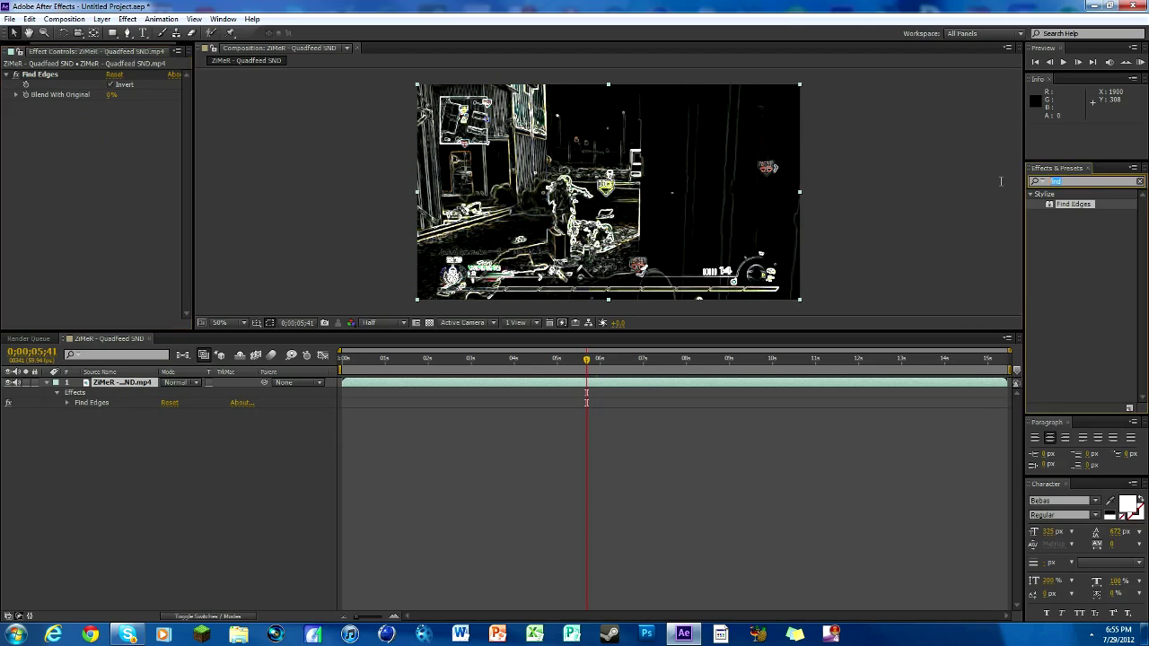
{"action": "key", "text": "BackSpace"}
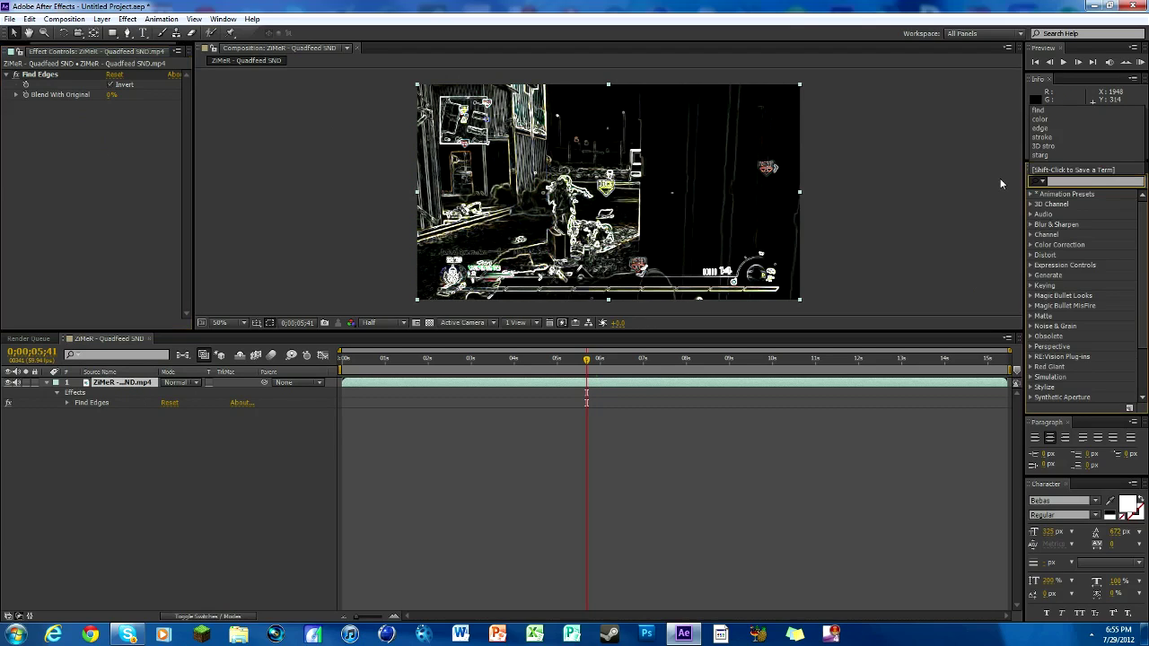
{"action": "left_click", "coordinate": [1031, 278]}
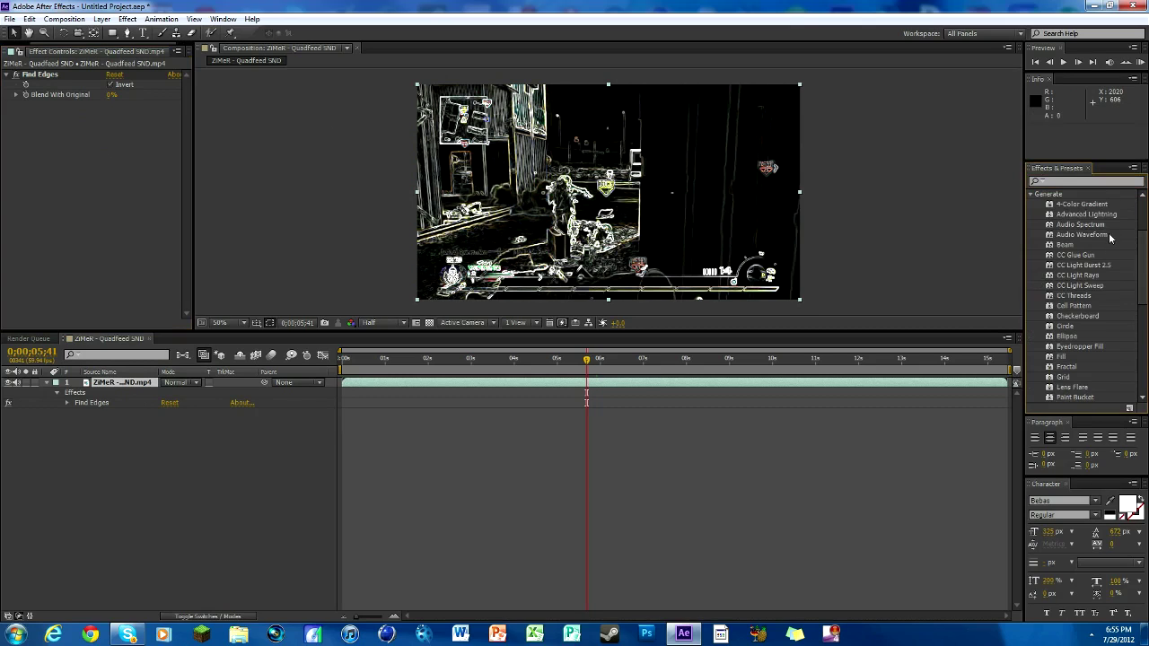
{"action": "left_click", "coordinate": [1082, 204]}
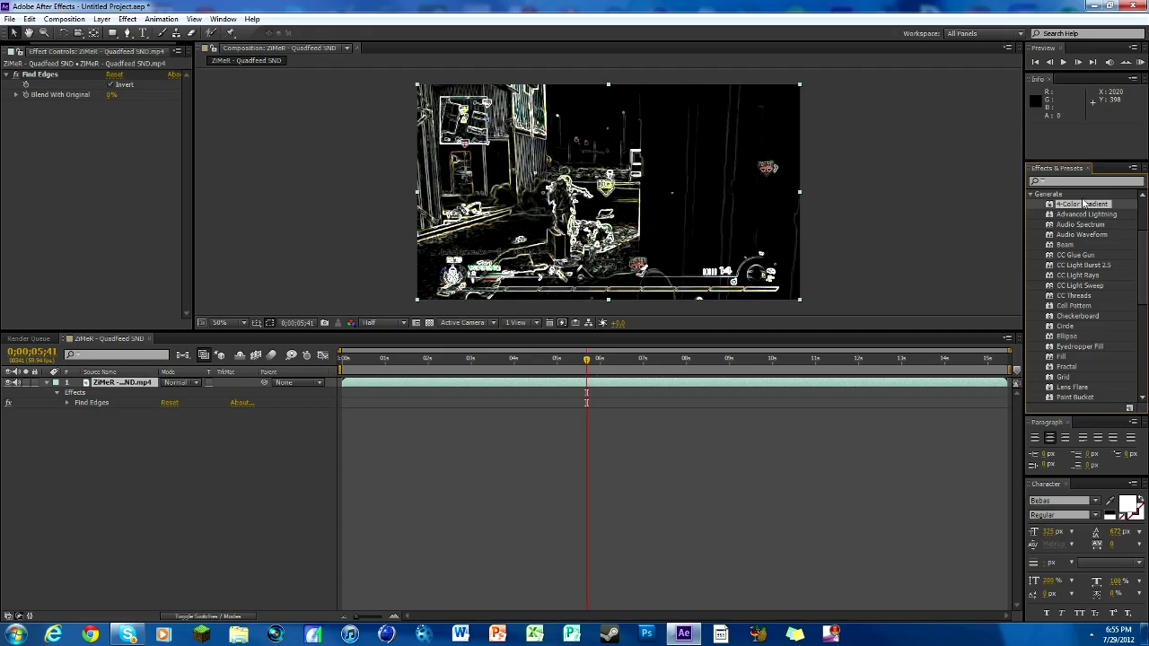
{"action": "left_click_drag", "start_coordinate": [1084, 204], "coordinate": [620, 383]}
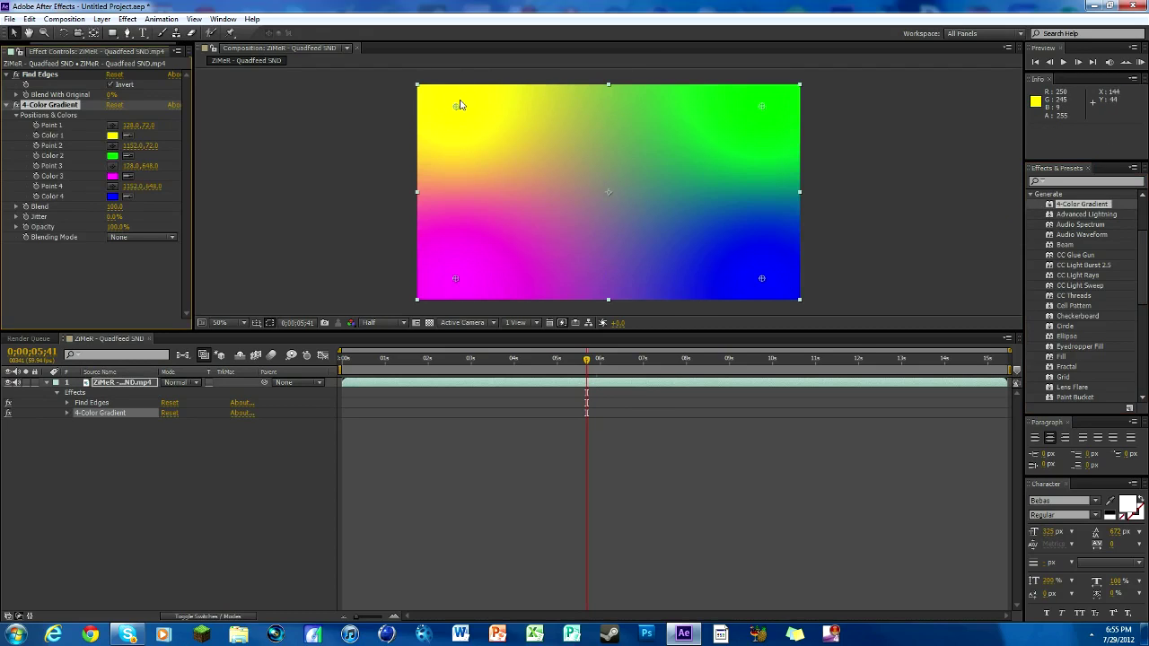
Reposition the yellow, green and blue gradient points in the Composition viewer.
{"action": "left_click_drag", "start_coordinate": [456, 107], "coordinate": [591, 159]}
{"action": "left_click_drag", "start_coordinate": [761, 279], "coordinate": [467, 199]}
{"action": "left_click_drag", "start_coordinate": [762, 106], "coordinate": [541, 252]}
{"action": "left_click_drag", "start_coordinate": [469, 199], "coordinate": [727, 231]}
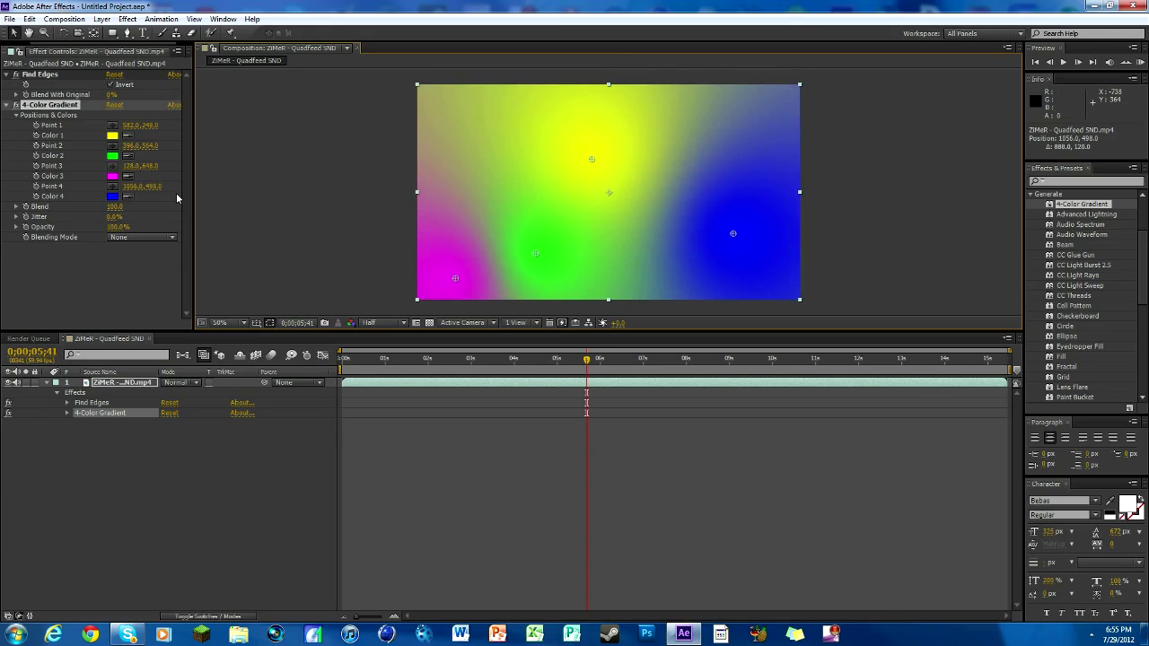
{"action": "left_click", "coordinate": [133, 237]}
Set the gradient to Overlay blending and rearrange its blue, green, magenta and yellow points.
{"action": "left_click", "coordinate": [144, 321]}
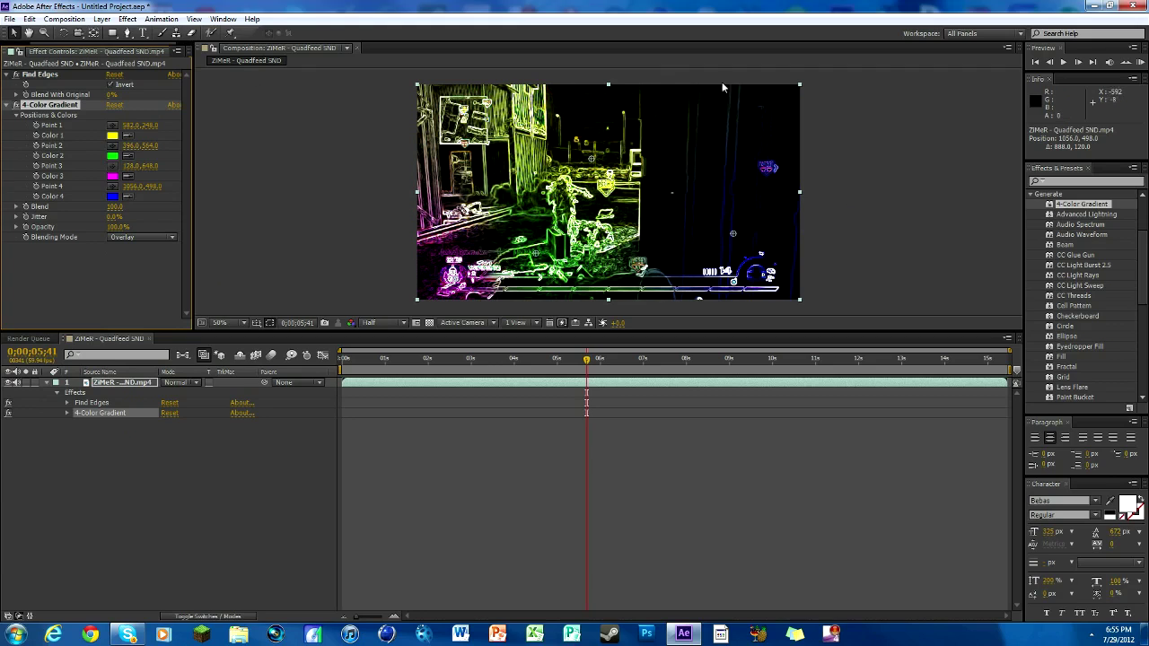
{"action": "left_click_drag", "start_coordinate": [719, 233], "coordinate": [593, 162]}
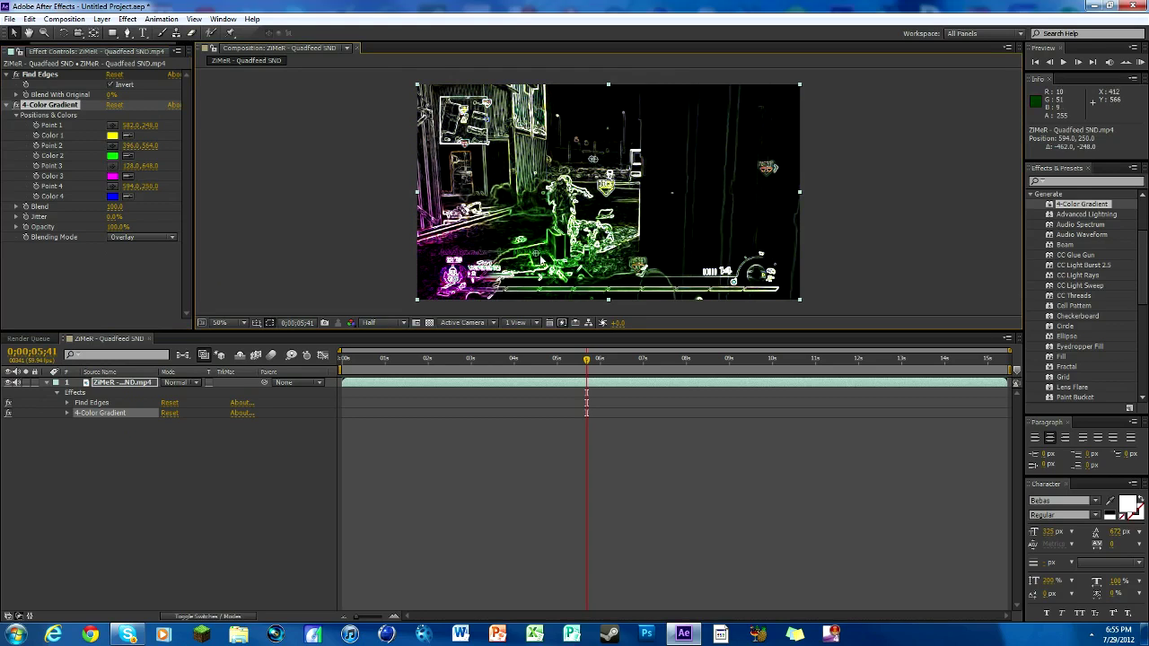
{"action": "left_click_drag", "start_coordinate": [536, 254], "coordinate": [547, 222]}
{"action": "left_click_drag", "start_coordinate": [454, 278], "coordinate": [473, 124]}
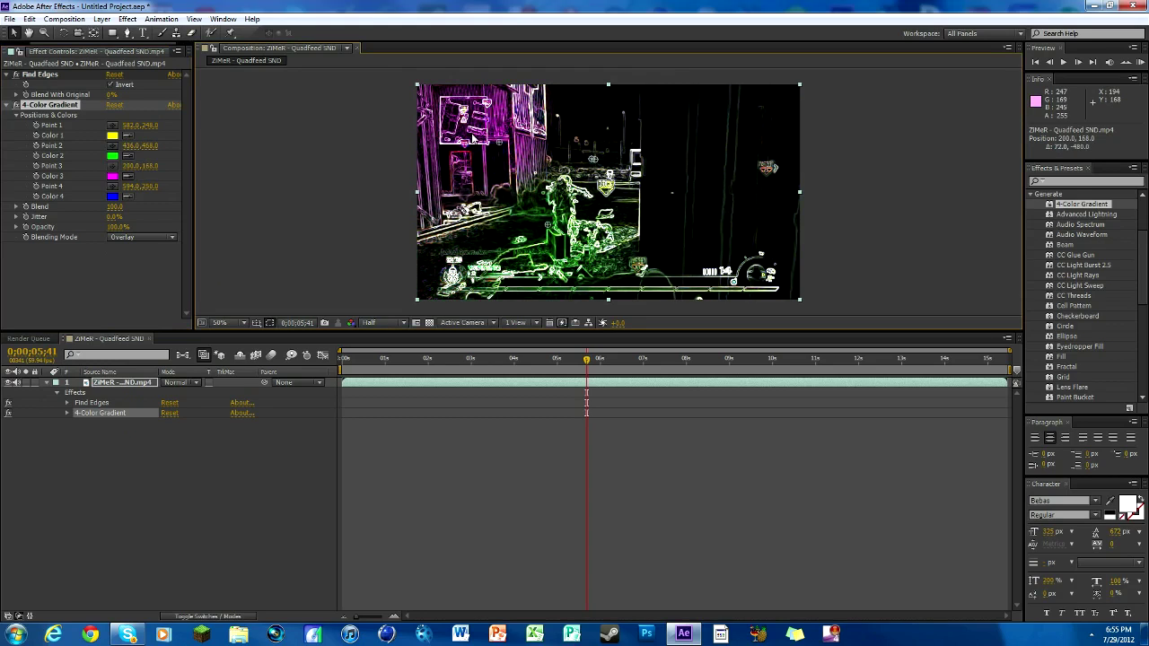
{"action": "left_click_drag", "start_coordinate": [595, 160], "coordinate": [743, 258]}
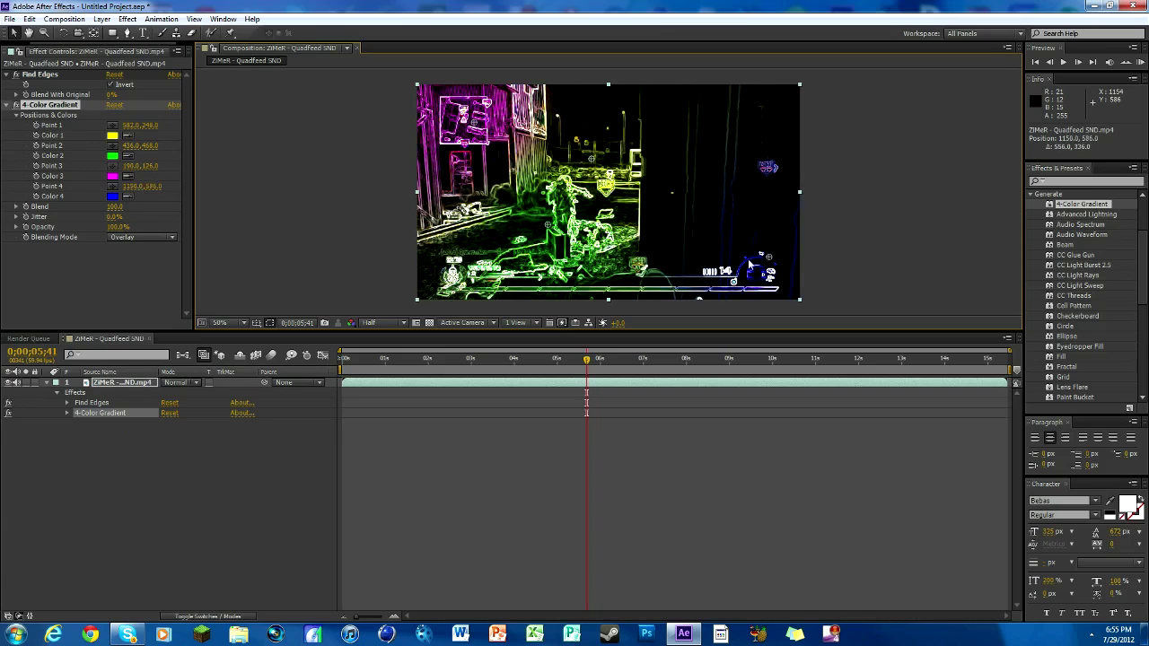
{"action": "left_click_drag", "start_coordinate": [592, 159], "coordinate": [748, 117]}
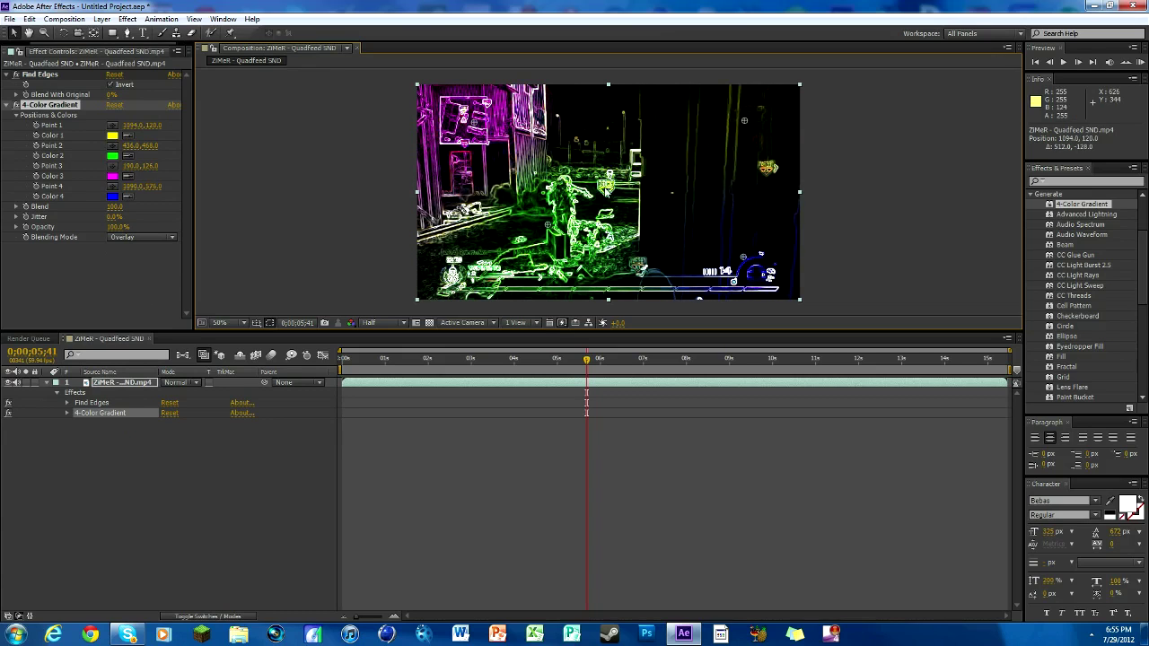
{"action": "mouse_move", "coordinate": [614, 179]}
{"action": "left_mouse_down"}
{"action": "mouse_move", "coordinate": [518, 223]}
{"action": "mouse_move", "coordinate": [597, 191]}
{"action": "left_mouse_up"}
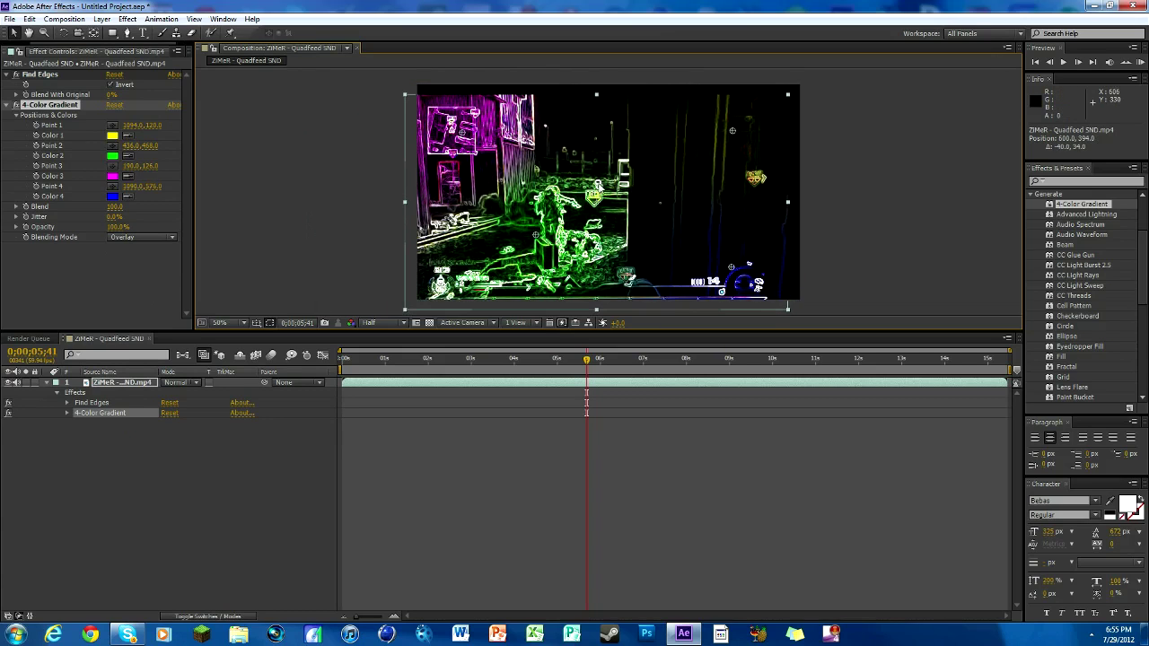
Replace the gradient with a fresh 4-Color Gradient in Overlay mode and preview nearby frames.
{"action": "key", "text": "Delete"}
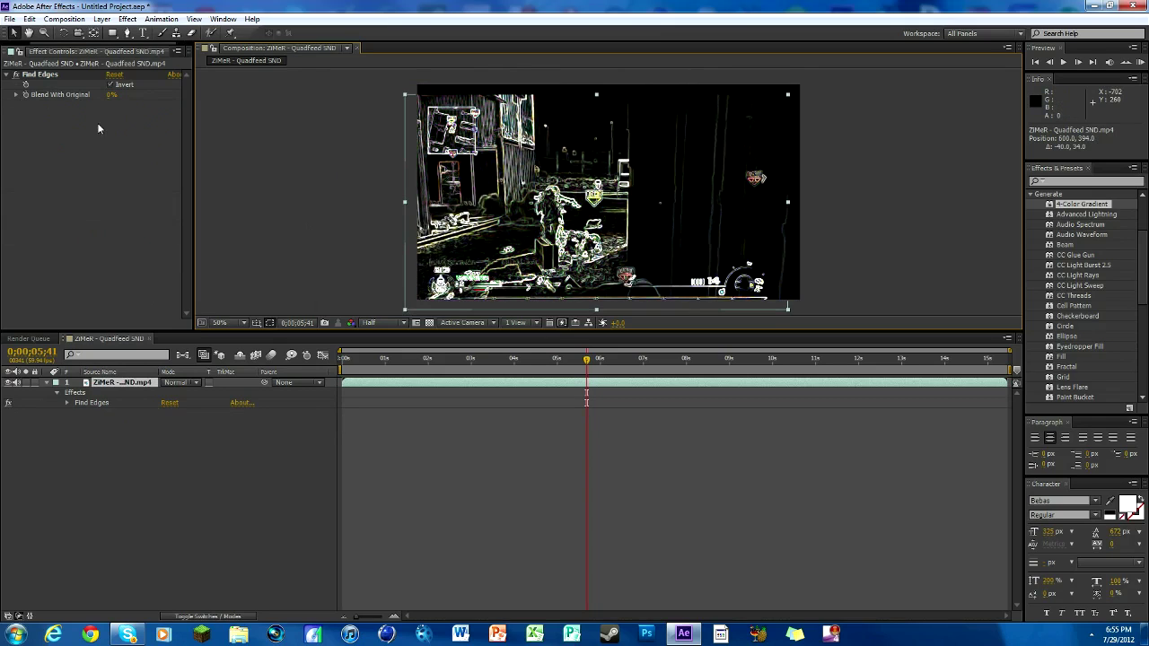
{"action": "left_click_drag", "start_coordinate": [1081, 204], "coordinate": [628, 386]}
{"action": "left_click", "coordinate": [161, 238]}
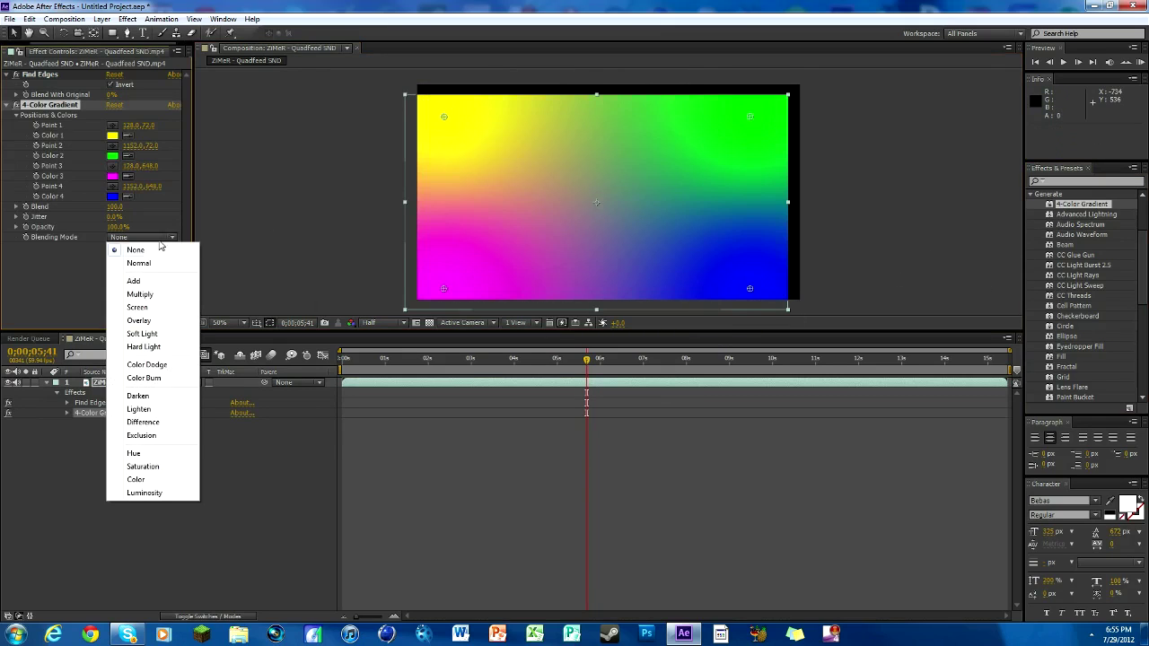
{"action": "left_click", "coordinate": [139, 320]}
{"action": "left_click_drag", "start_coordinate": [592, 218], "coordinate": [603, 209]}
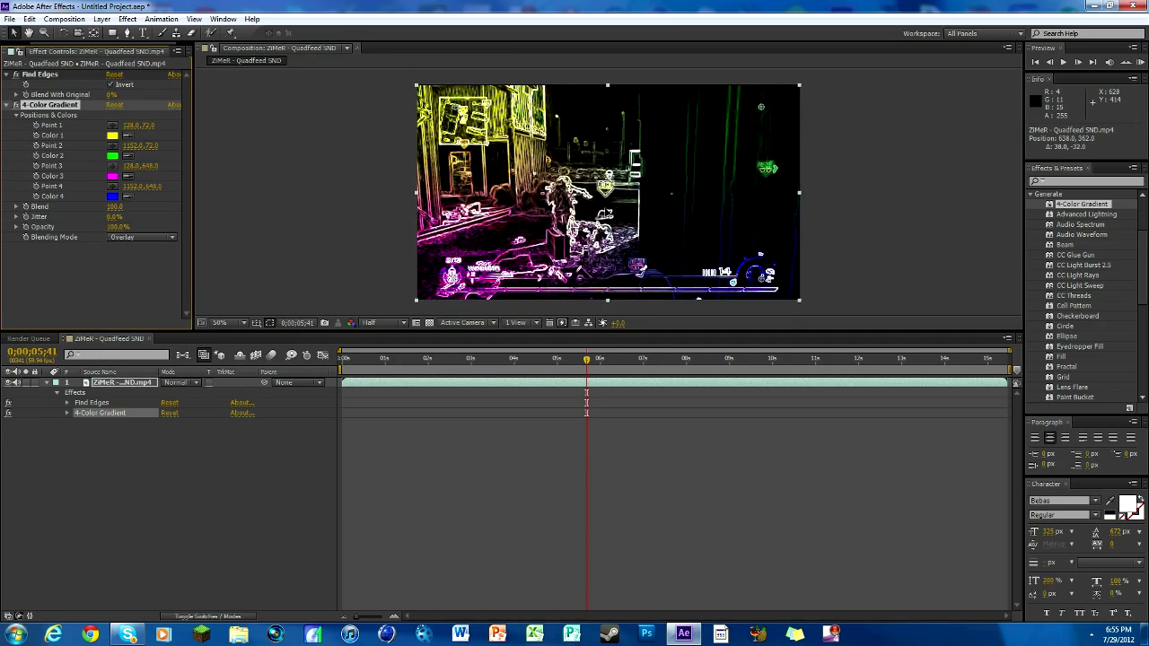
{"action": "left_click", "coordinate": [401, 240]}
{"action": "mouse_move", "coordinate": [590, 364]}
{"action": "left_mouse_down"}
{"action": "mouse_move", "coordinate": [559, 362]}
{"action": "mouse_move", "coordinate": [594, 363]}
{"action": "left_mouse_up"}
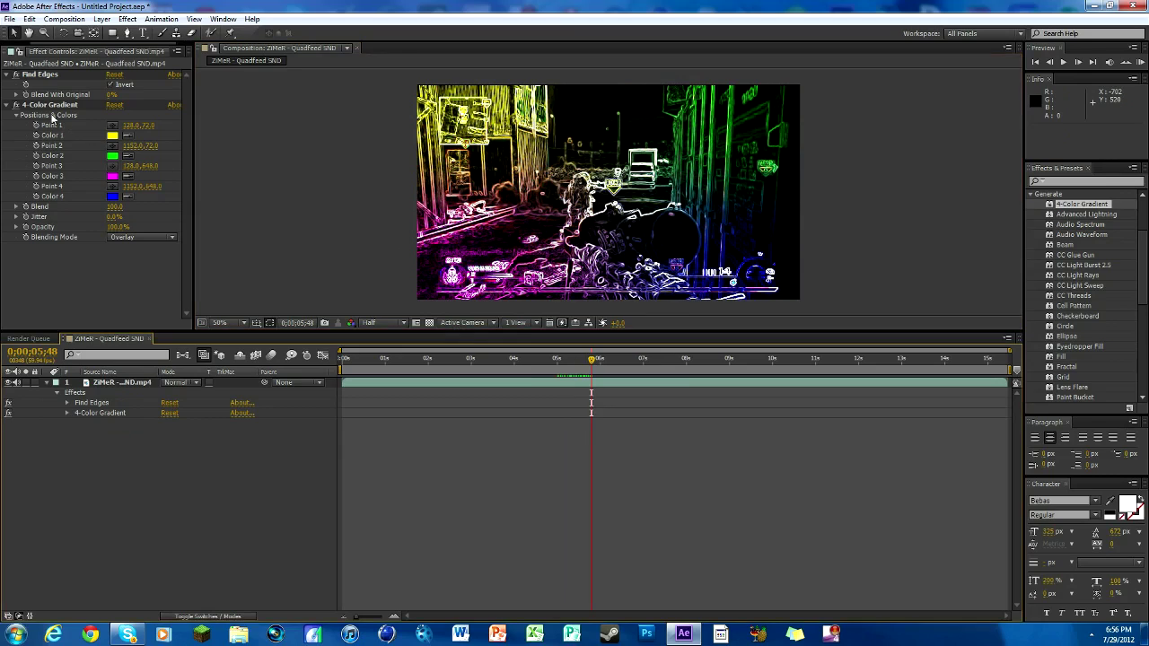
Keyframe Blend With Original at 100% at 7;12 and gradient Opacity at 0% at 6;57.
{"action": "left_click", "coordinate": [26, 230]}
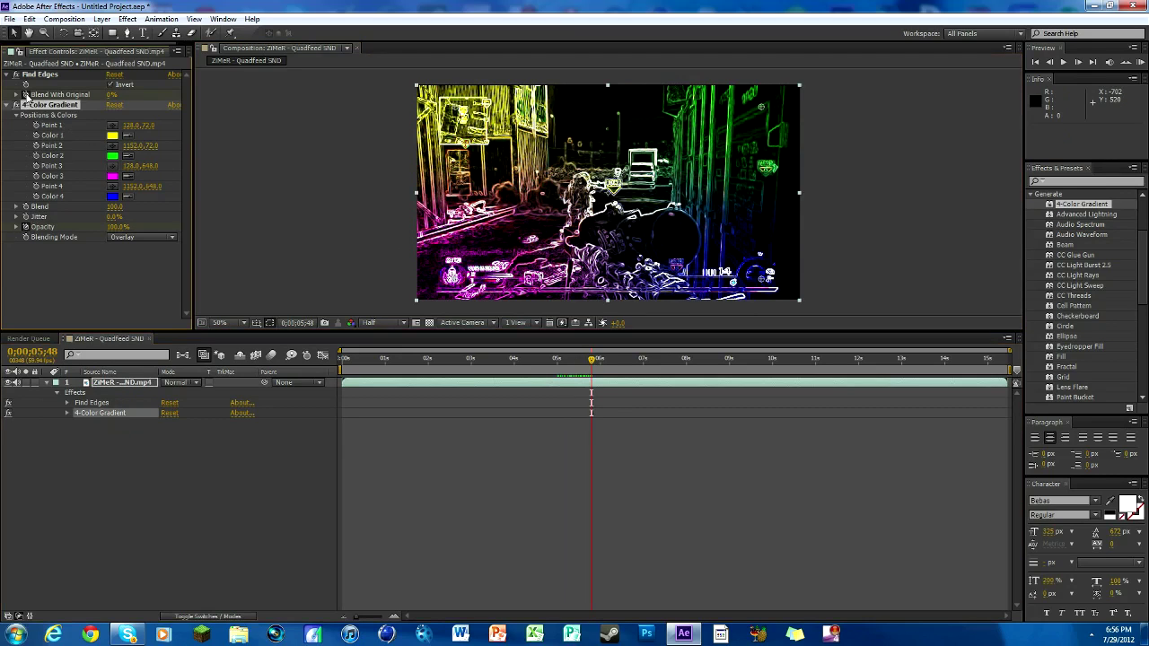
{"action": "left_click", "coordinate": [26, 97]}
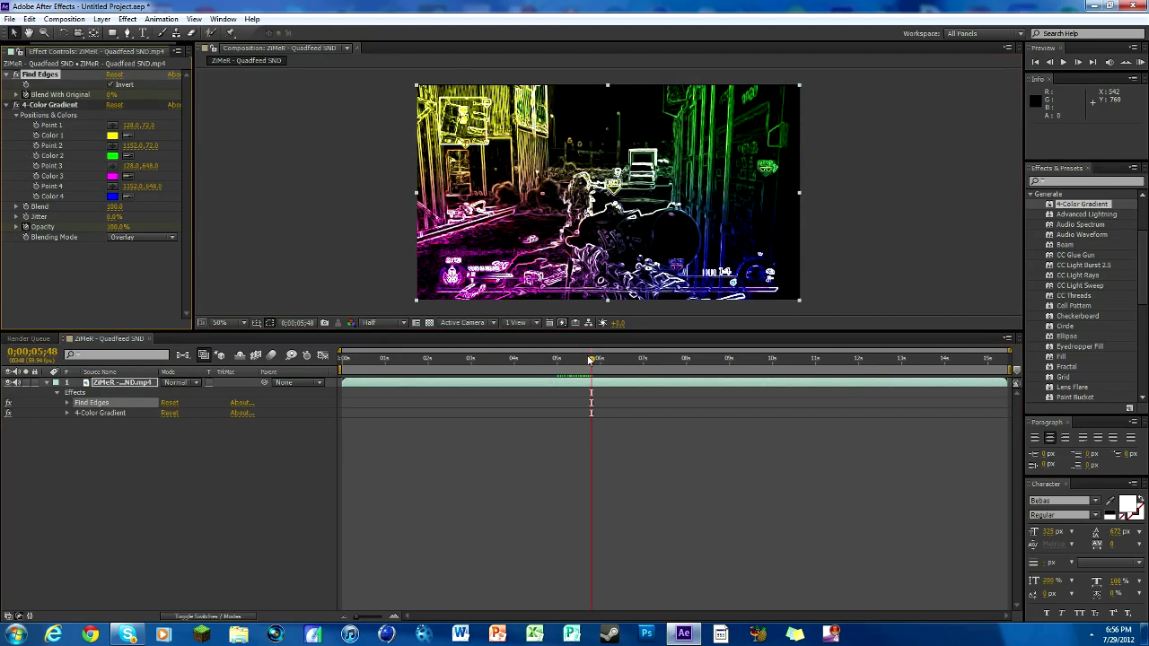
{"action": "left_click_drag", "start_coordinate": [590, 360], "coordinate": [652, 360]}
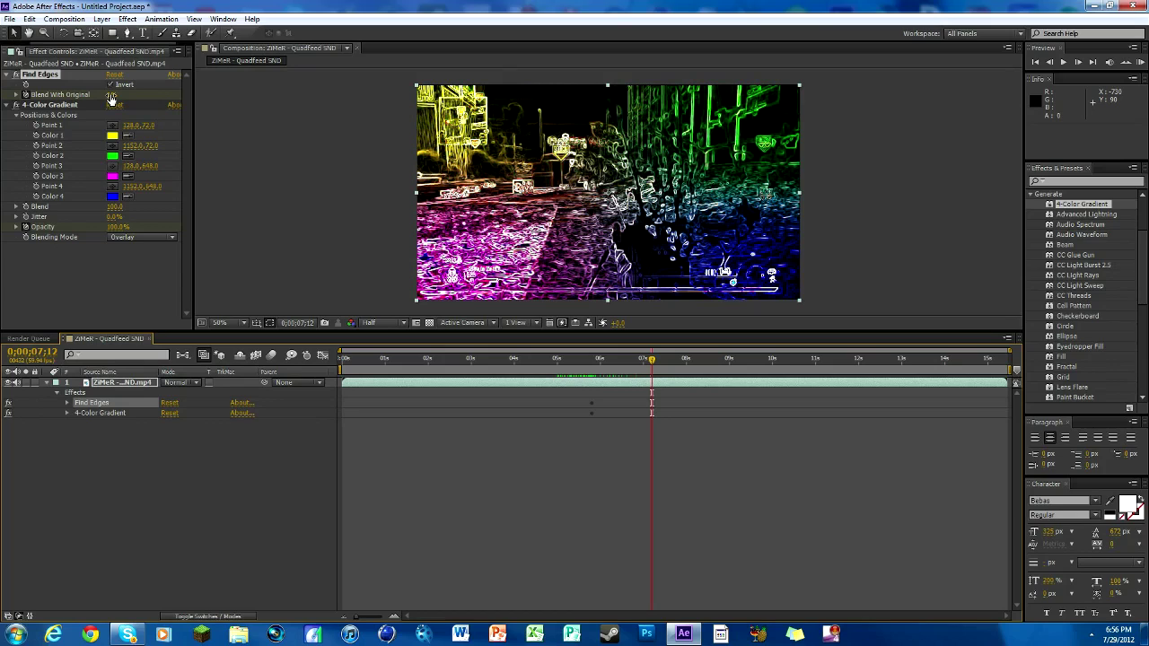
{"action": "left_click_drag", "start_coordinate": [112, 94], "coordinate": [214, 93]}
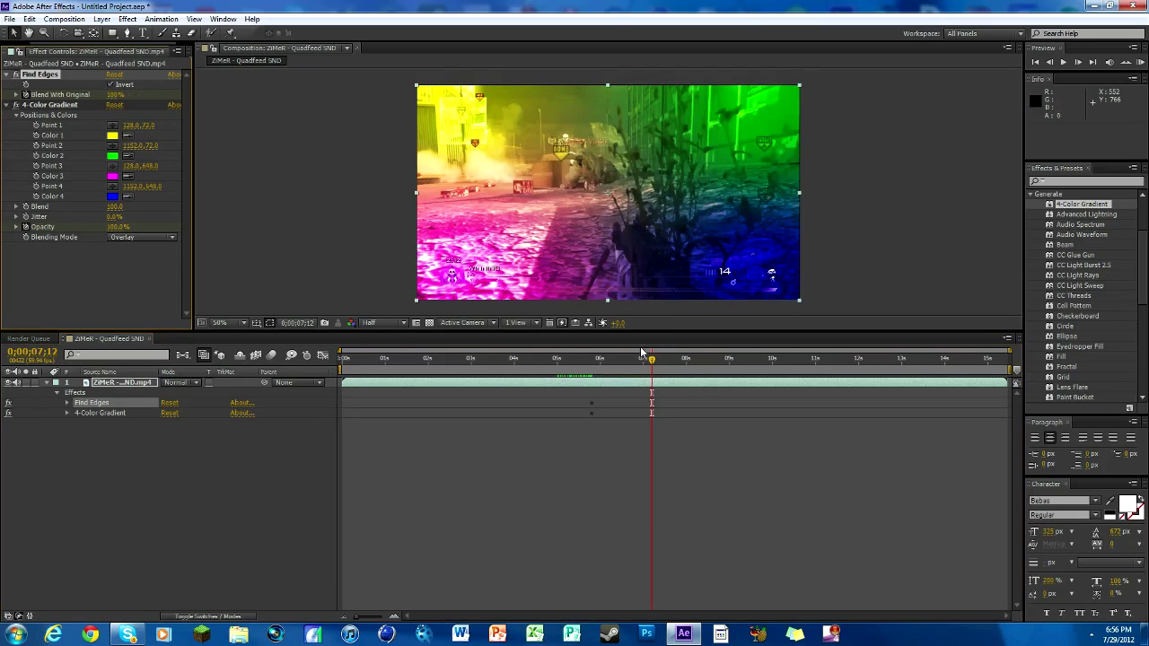
{"action": "left_click_drag", "start_coordinate": [651, 363], "coordinate": [641, 360]}
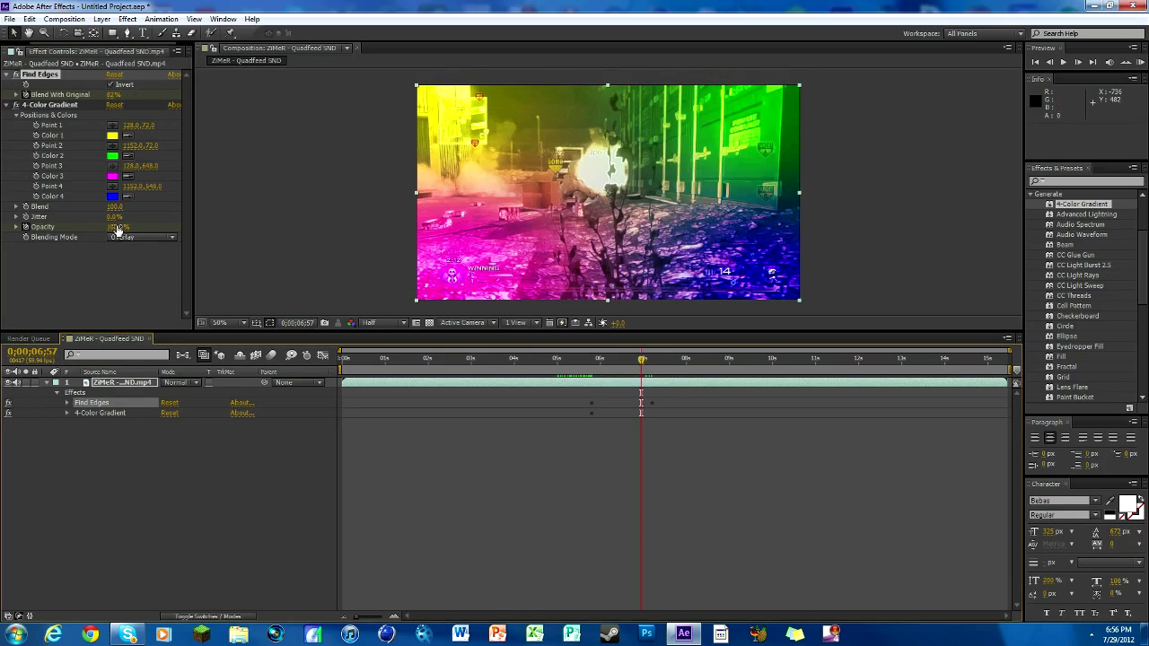
{"action": "left_click_drag", "start_coordinate": [117, 229], "coordinate": [585, 256]}
Preview, then keyframe gradient Opacity 0% at 4;42 and Blend With Original 100% at 4;26.
{"action": "mouse_move", "coordinate": [643, 360]}
{"action": "left_mouse_down"}
{"action": "mouse_move", "coordinate": [616, 360]}
{"action": "mouse_move", "coordinate": [626, 364]}
{"action": "left_mouse_up"}
{"action": "key", "text": "space"}
{"action": "key", "text": "space"}
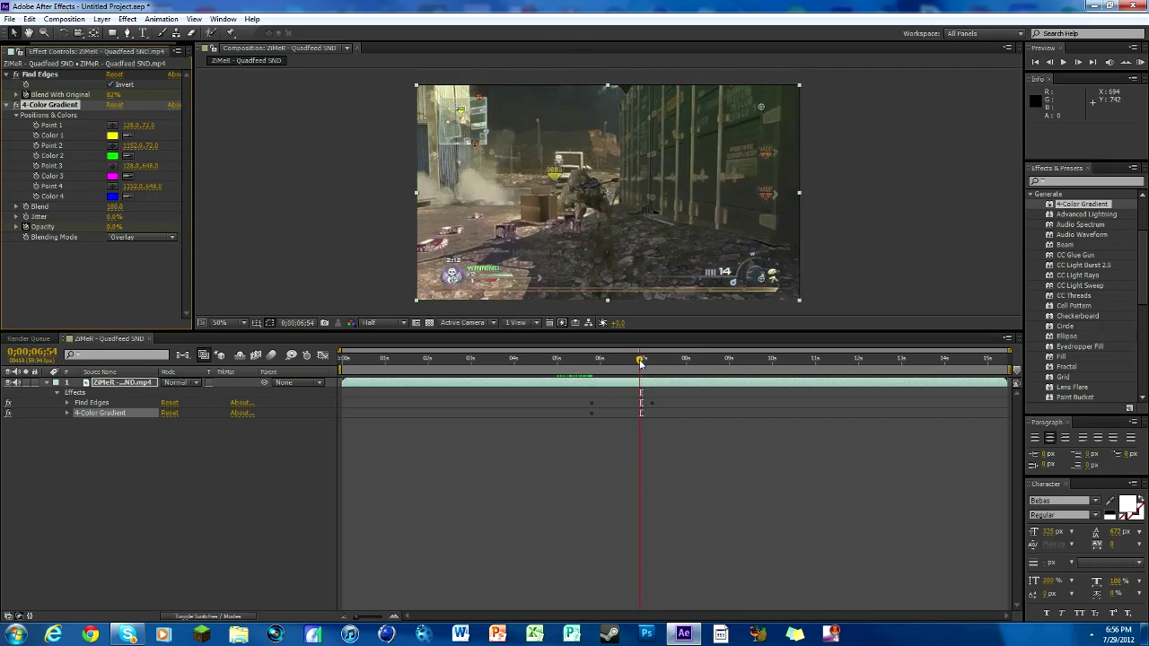
{"action": "left_click_drag", "start_coordinate": [624, 360], "coordinate": [544, 360]}
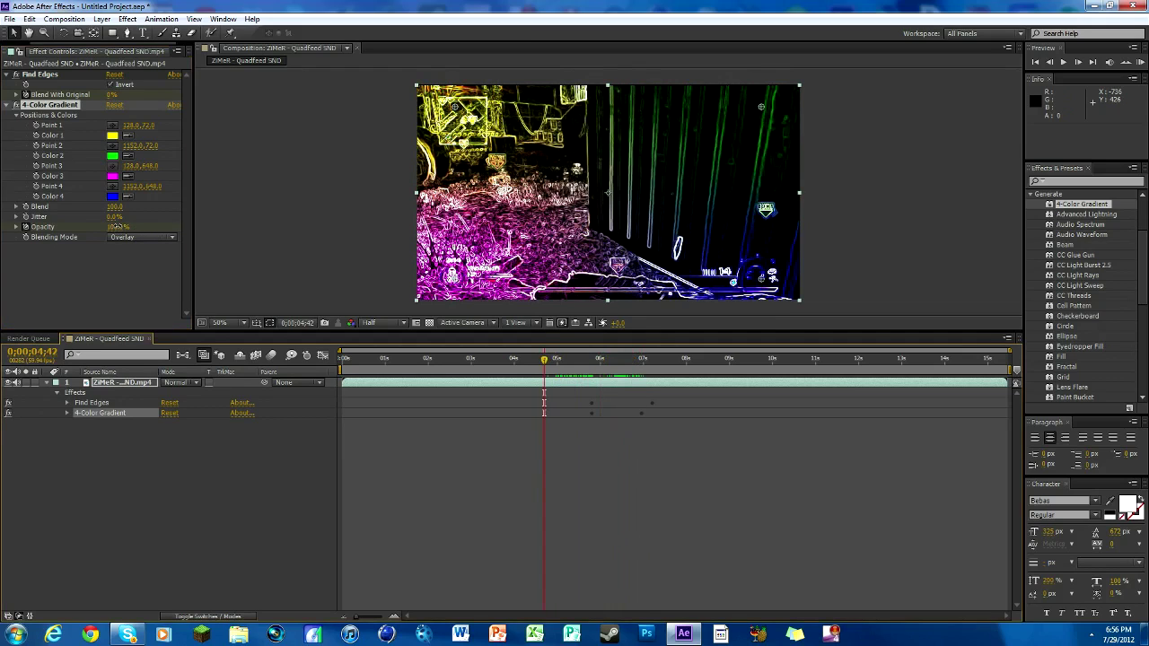
{"action": "left_click_drag", "start_coordinate": [117, 227], "coordinate": [76, 229]}
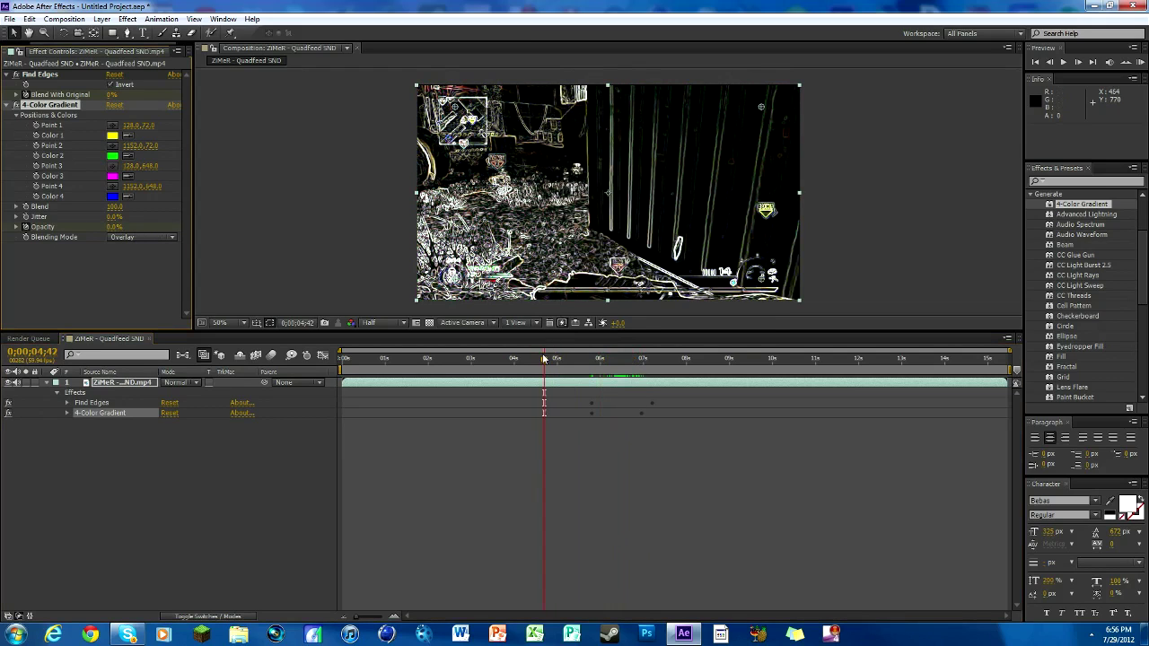
{"action": "left_click_drag", "start_coordinate": [544, 359], "coordinate": [533, 359]}
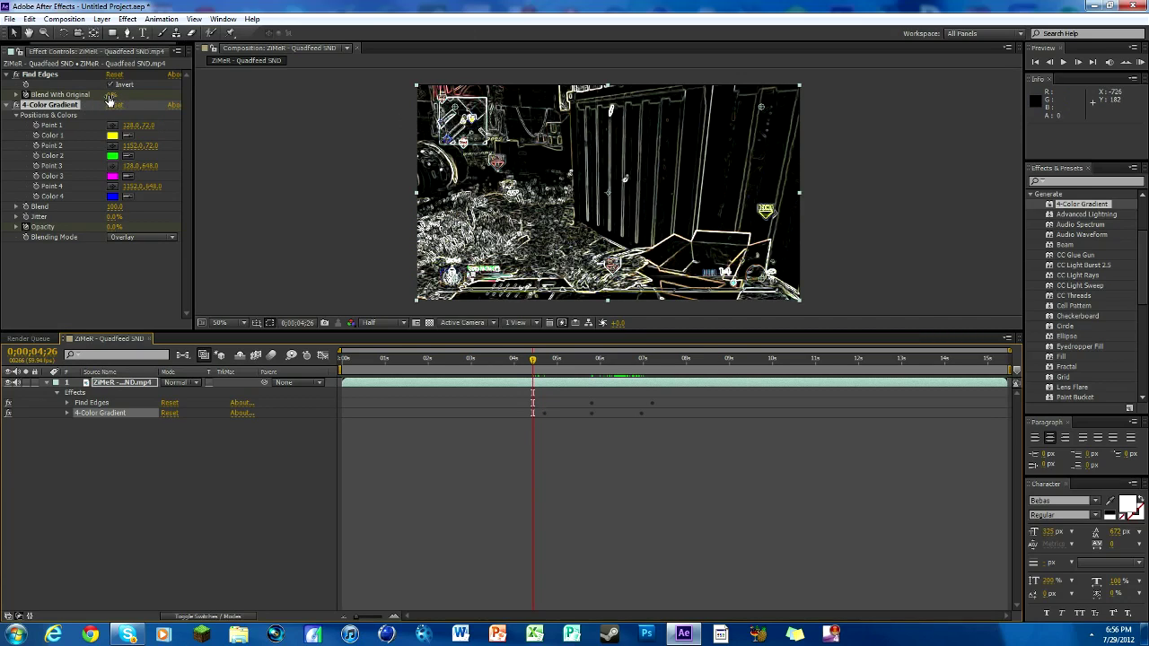
{"action": "left_click_drag", "start_coordinate": [109, 97], "coordinate": [617, 361]}
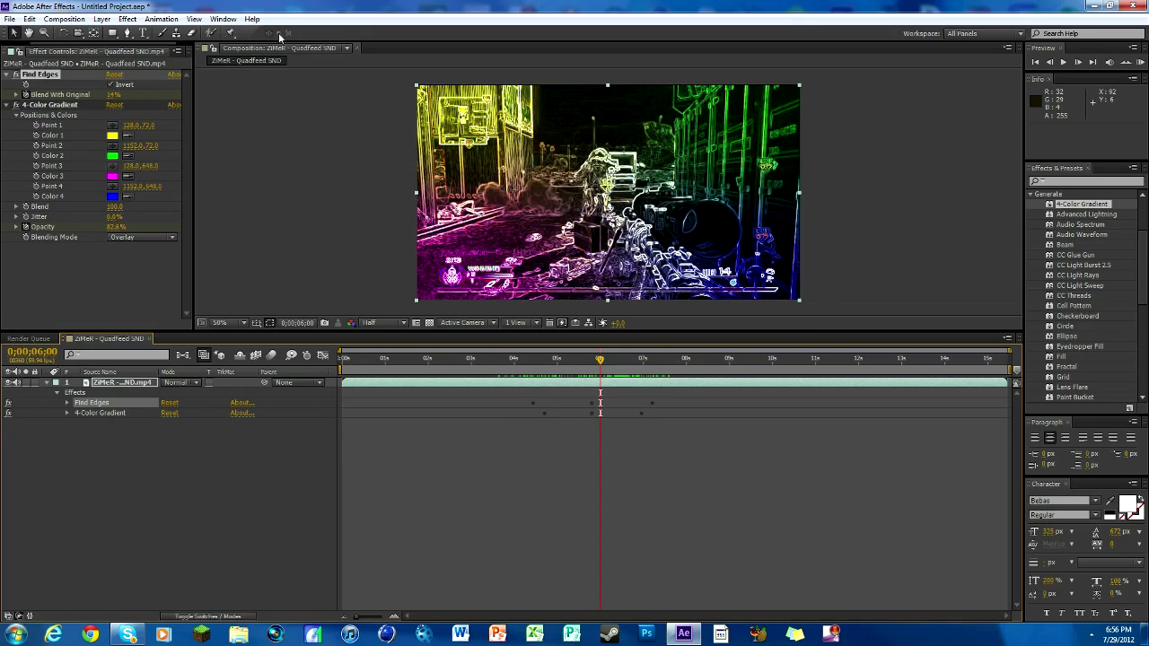
Lower the 4-Color Gradient Opacity to 23% at 0;00;06;00.
{"action": "left_click_drag", "start_coordinate": [109, 227], "coordinate": [64, 226]}
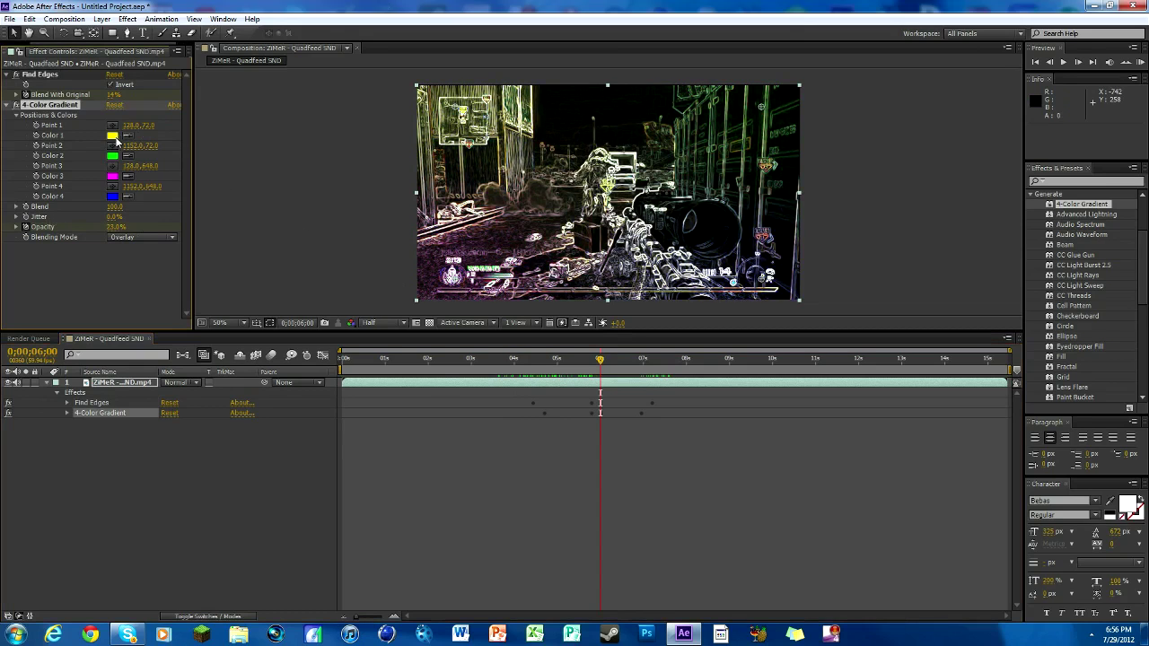
{"action": "left_click", "coordinate": [113, 136]}
Recolour the gradient: Color 1 and Color 4 magenta, Color 2 purple.
{"action": "mouse_move", "coordinate": [304, 426]}
{"action": "left_mouse_down"}
{"action": "mouse_move", "coordinate": [302, 465]}
{"action": "mouse_move", "coordinate": [300, 392]}
{"action": "left_mouse_up"}
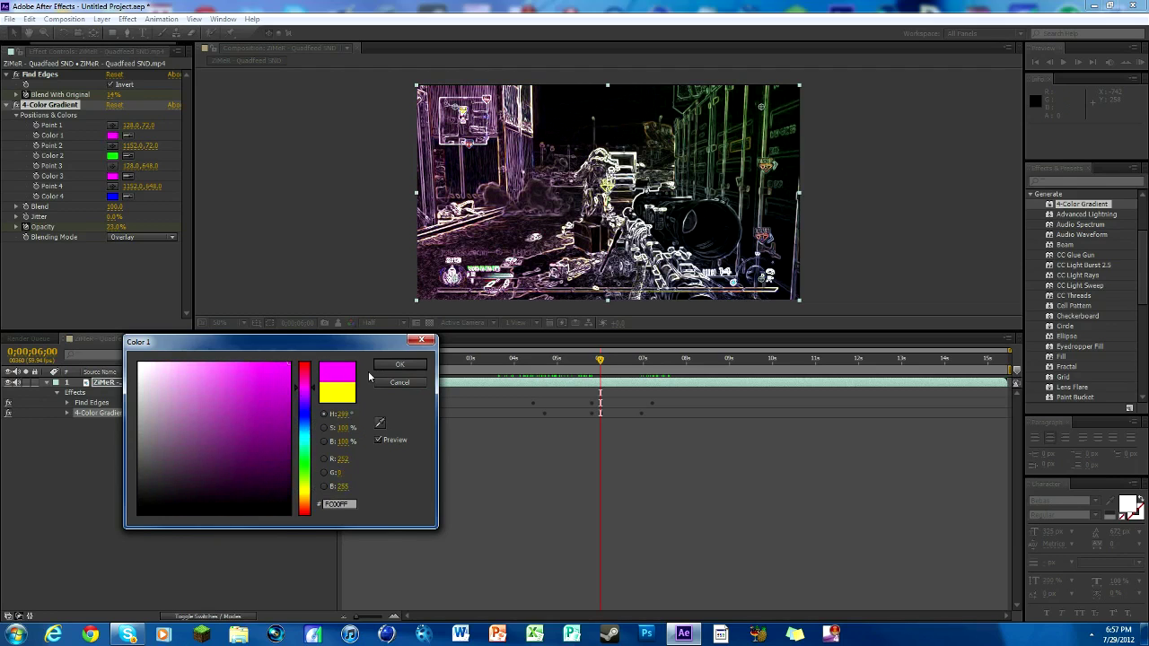
{"action": "left_click", "coordinate": [401, 365]}
{"action": "left_click", "coordinate": [113, 155]}
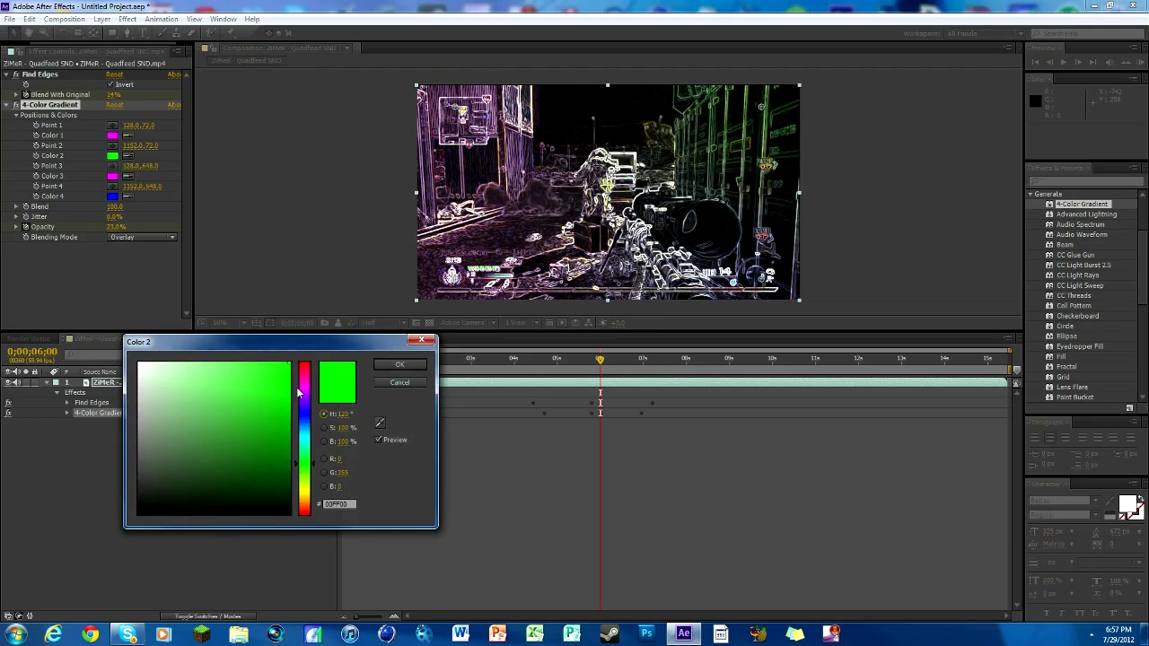
{"action": "left_click", "coordinate": [308, 395]}
{"action": "left_click", "coordinate": [412, 366]}
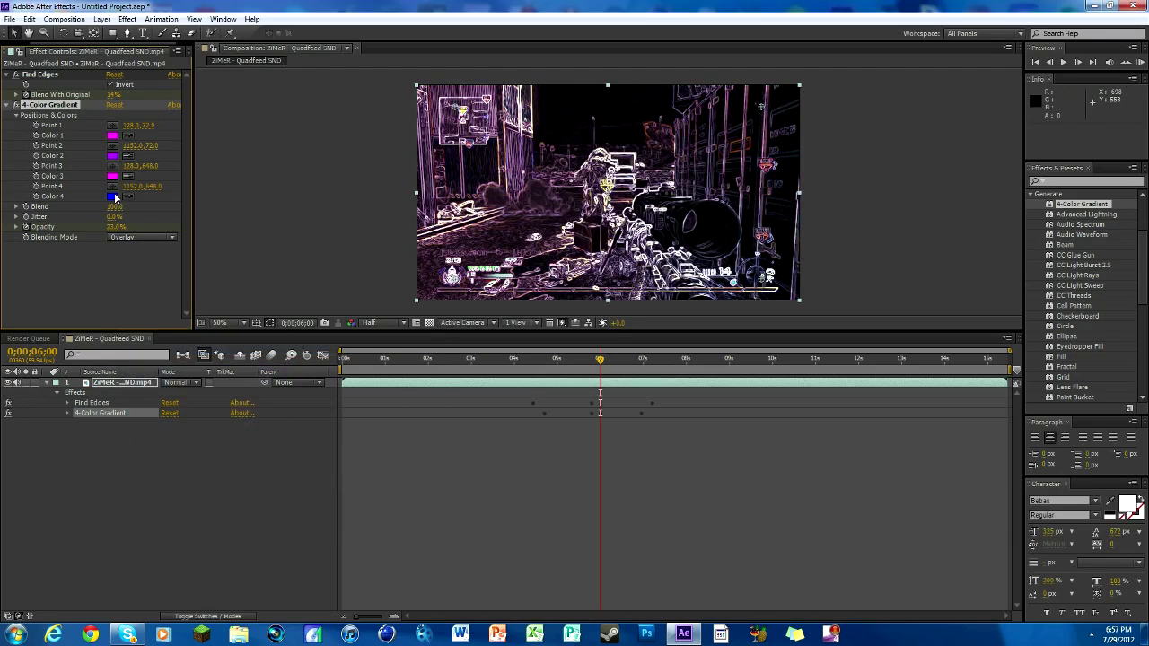
{"action": "left_click", "coordinate": [113, 195]}
{"action": "left_click", "coordinate": [306, 393]}
{"action": "left_click", "coordinate": [387, 366]}
Move gradient Point 2 toward the frame centre and darken Color 1 to deep purple.
{"action": "left_click_drag", "start_coordinate": [760, 108], "coordinate": [683, 225]}
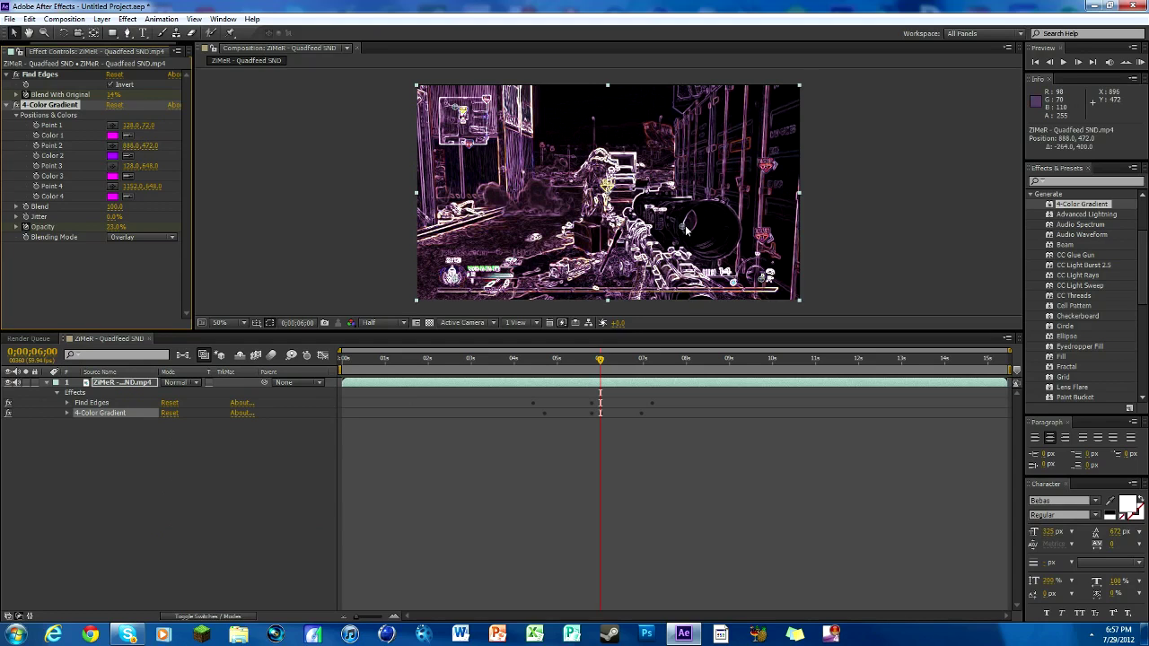
{"action": "left_click", "coordinate": [112, 135]}
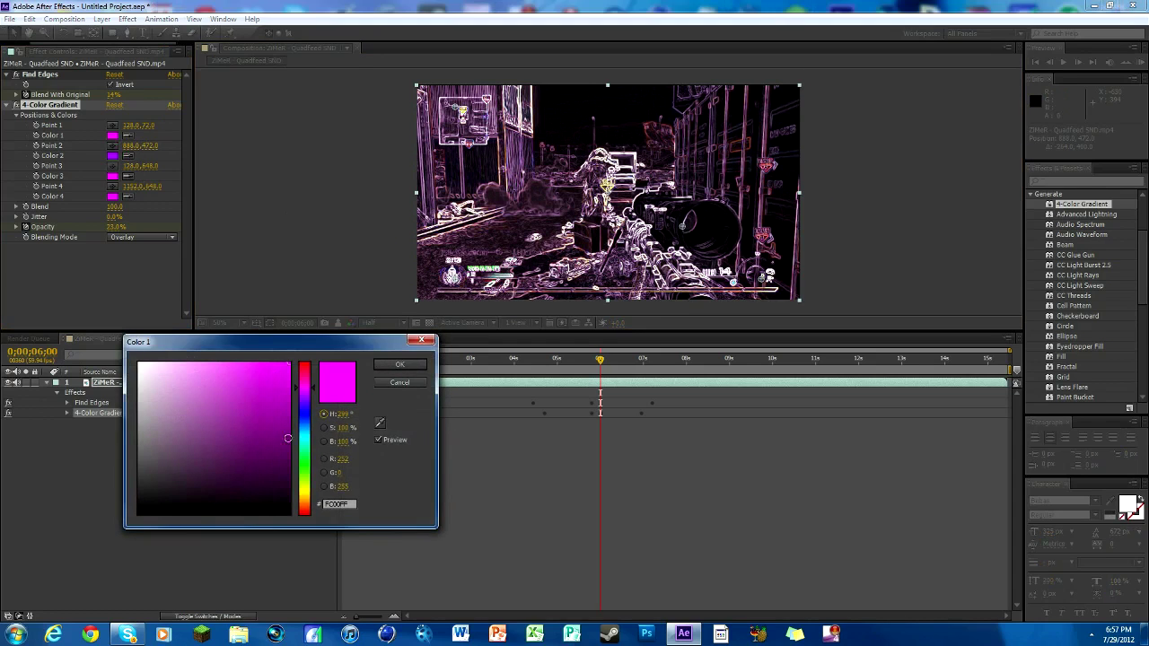
{"action": "left_click_drag", "start_coordinate": [287, 437], "coordinate": [284, 485]}
{"action": "left_click", "coordinate": [398, 366]}
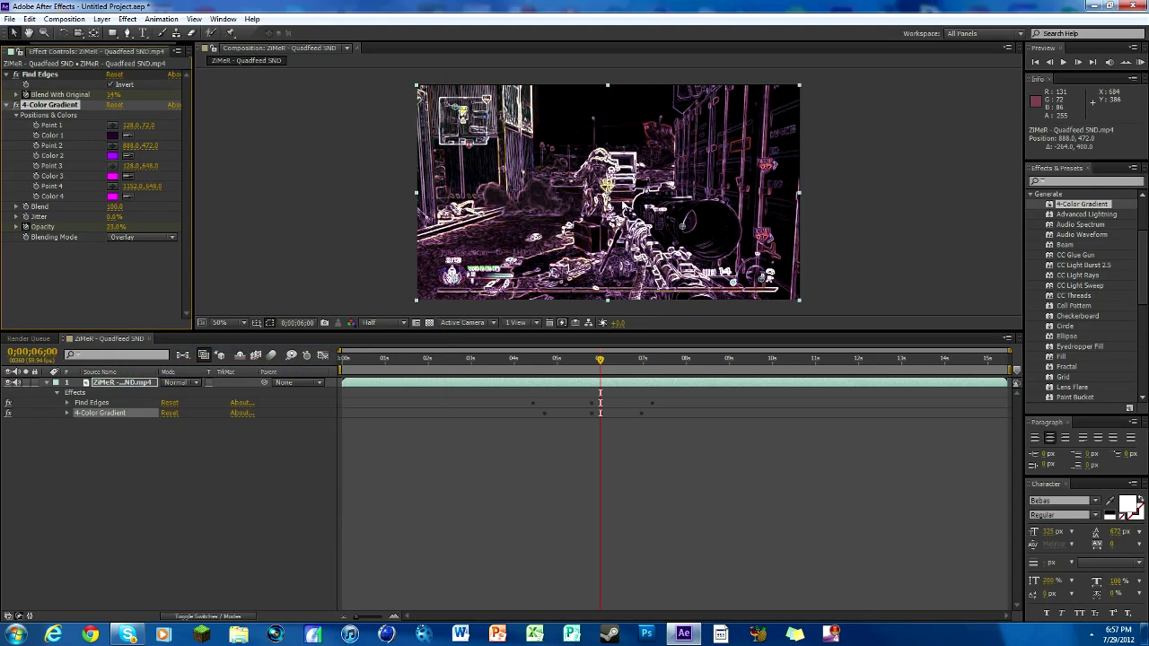
{"action": "left_click_drag", "start_coordinate": [685, 235], "coordinate": [697, 236]}
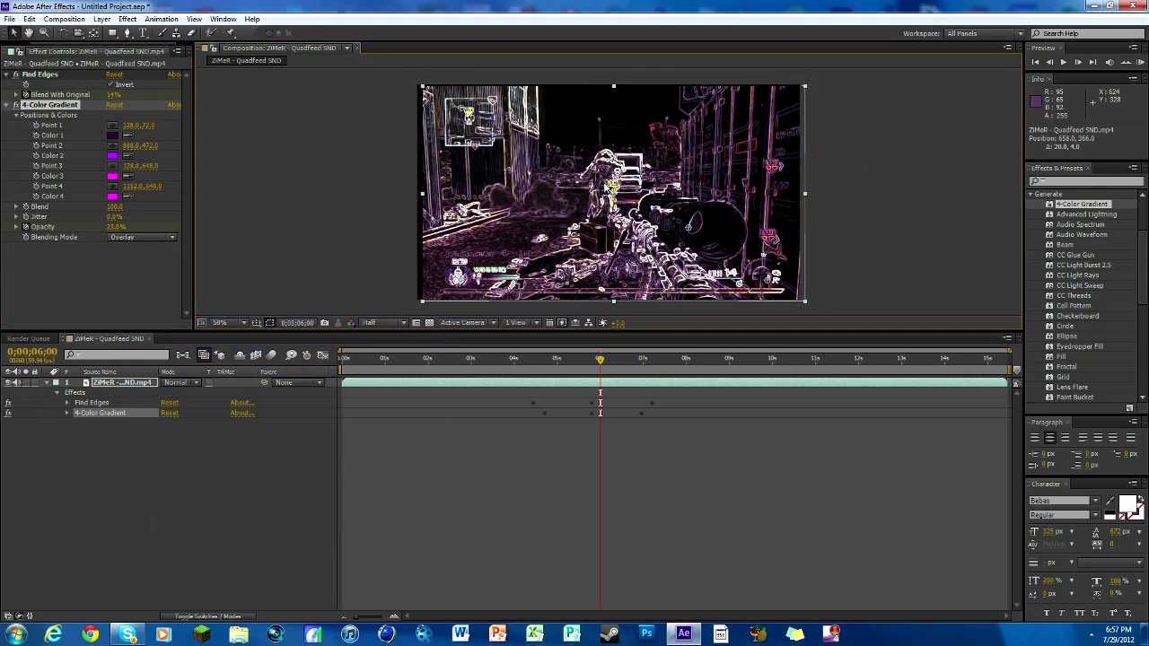
{"action": "key", "text": "ctrl+z"}
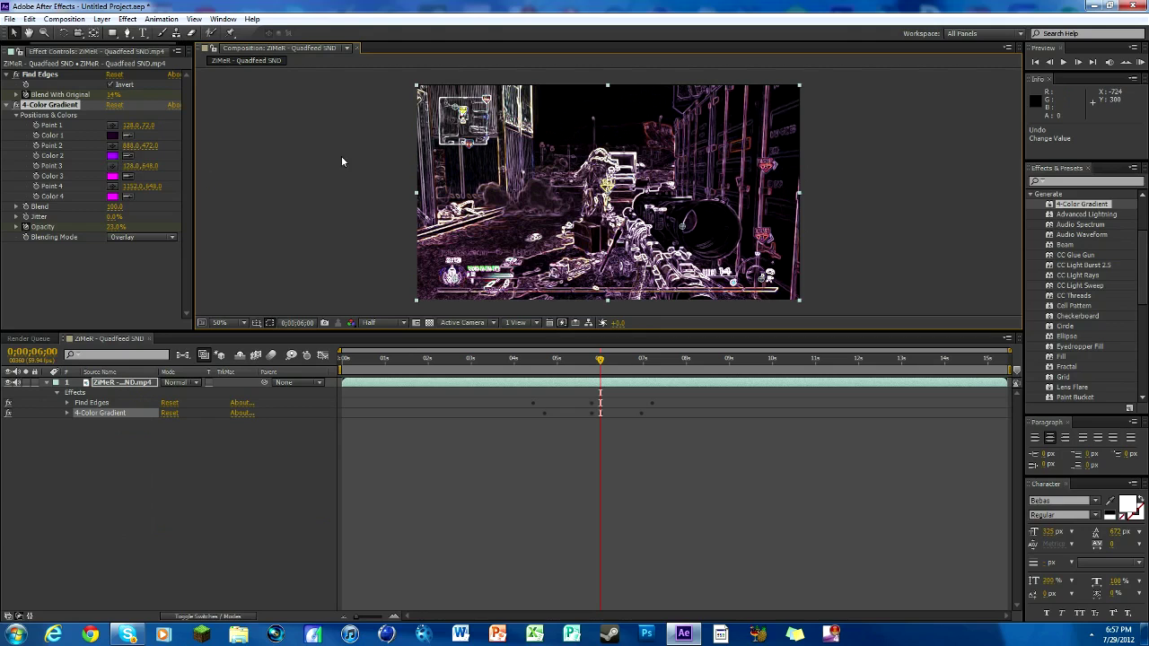
Undo a stray layer move and shift gradient Point 3 up into the frame.
{"action": "left_click_drag", "start_coordinate": [605, 192], "coordinate": [596, 184]}
{"action": "key", "text": "ctrl+z"}
{"action": "left_click_drag", "start_coordinate": [135, 169], "coordinate": [377, 164]}
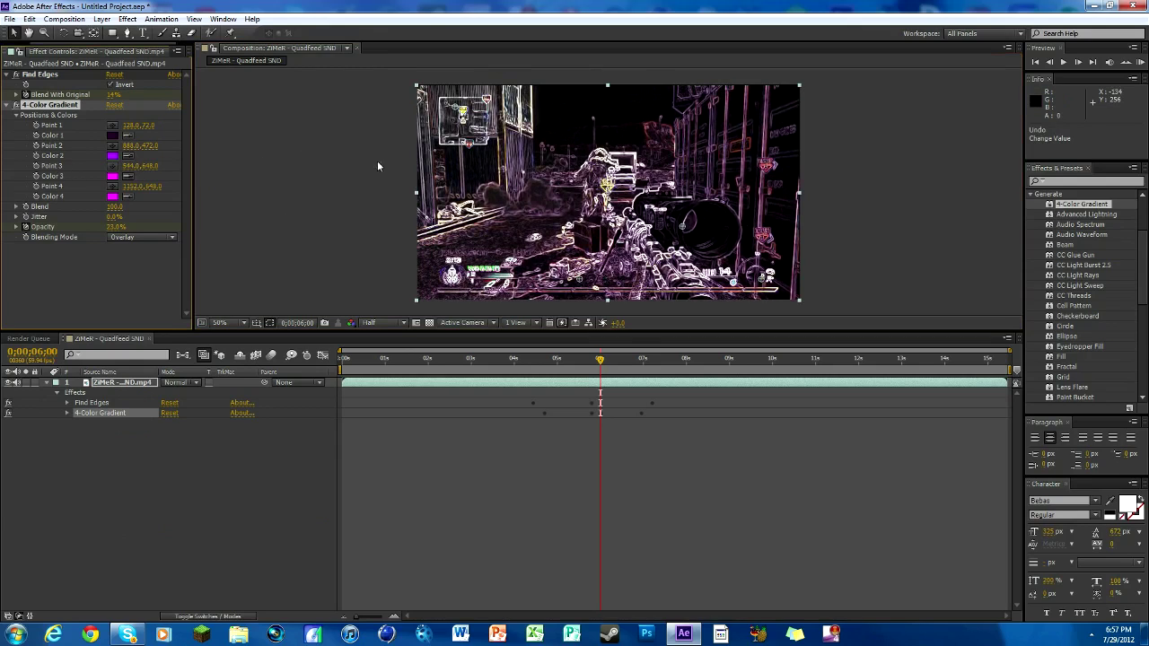
{"action": "left_click_drag", "start_coordinate": [525, 215], "coordinate": [517, 147]}
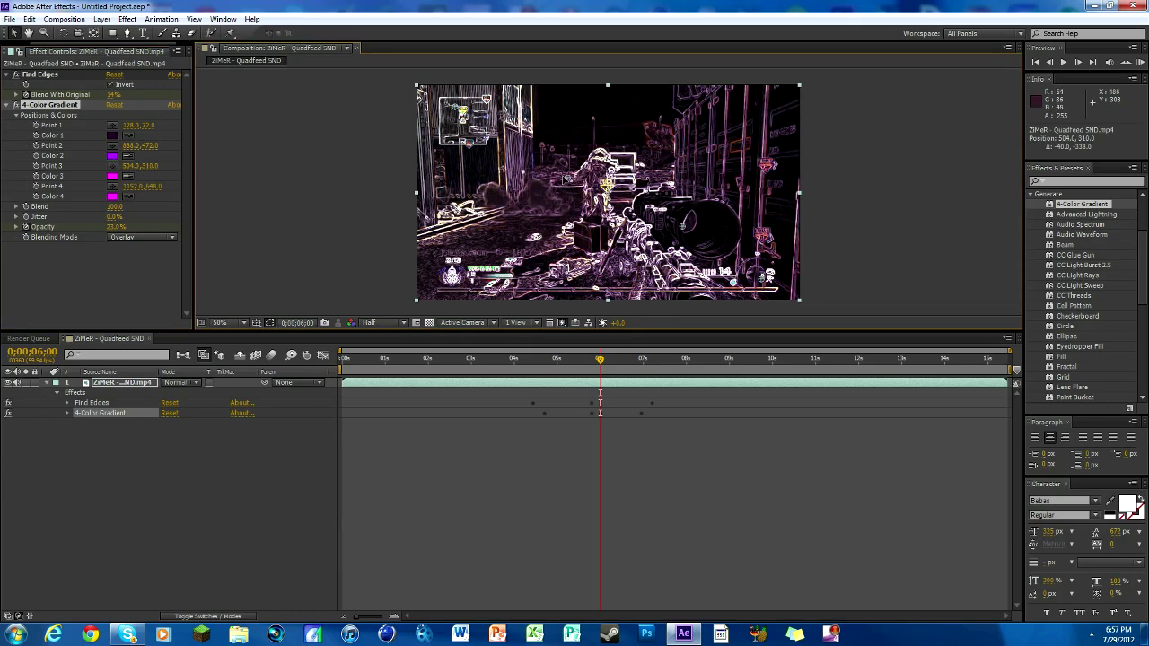
{"action": "left_click_drag", "start_coordinate": [575, 183], "coordinate": [547, 186]}
Set gradient Color 2 to white (FFFFFF), centre Point 3, and test opacity strengths.
{"action": "left_click", "coordinate": [112, 156]}
{"action": "type", "text": "ffffff"}
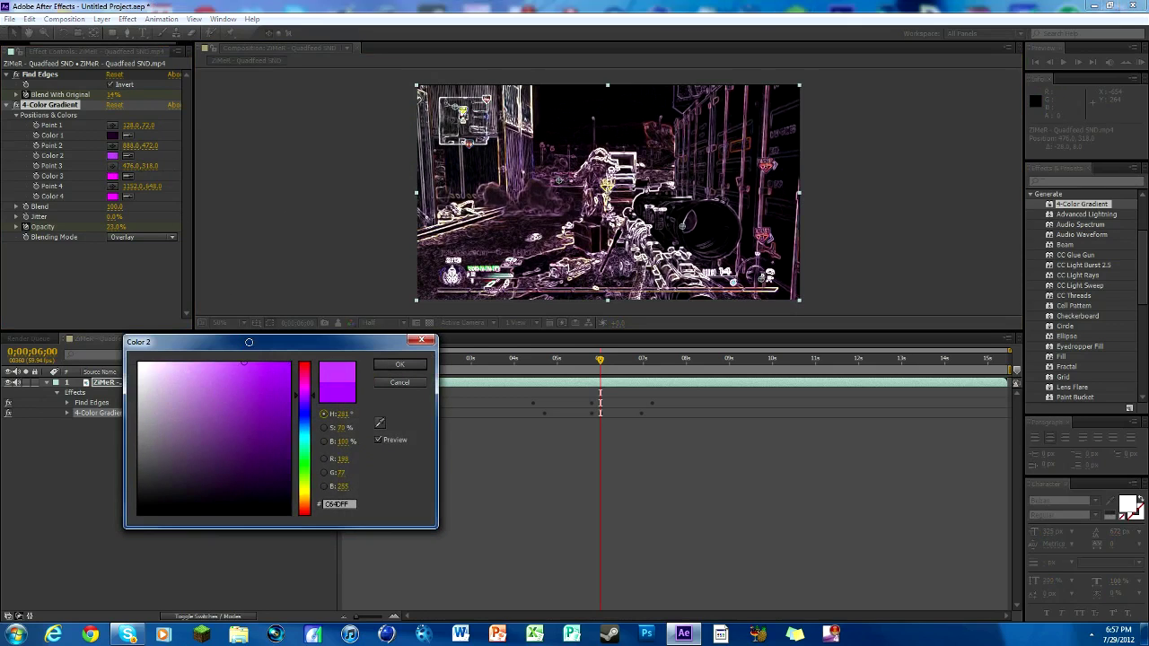
{"action": "left_click", "coordinate": [400, 363]}
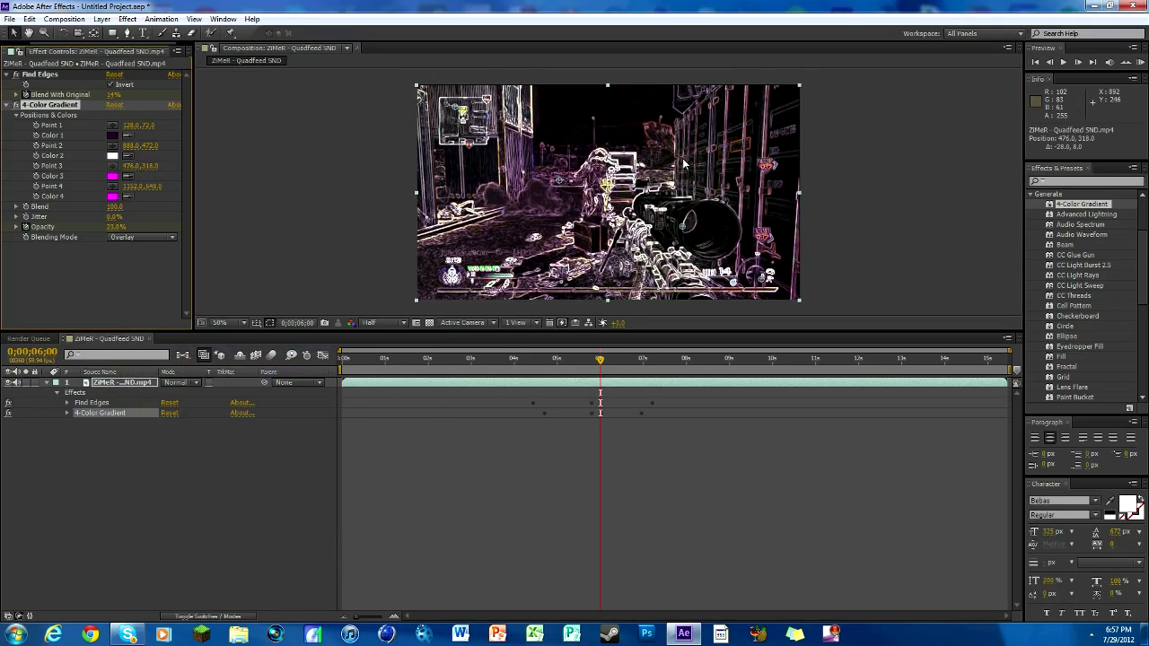
{"action": "left_click_drag", "start_coordinate": [577, 176], "coordinate": [535, 171]}
{"action": "left_click_drag", "start_coordinate": [117, 227], "coordinate": [238, 227]}
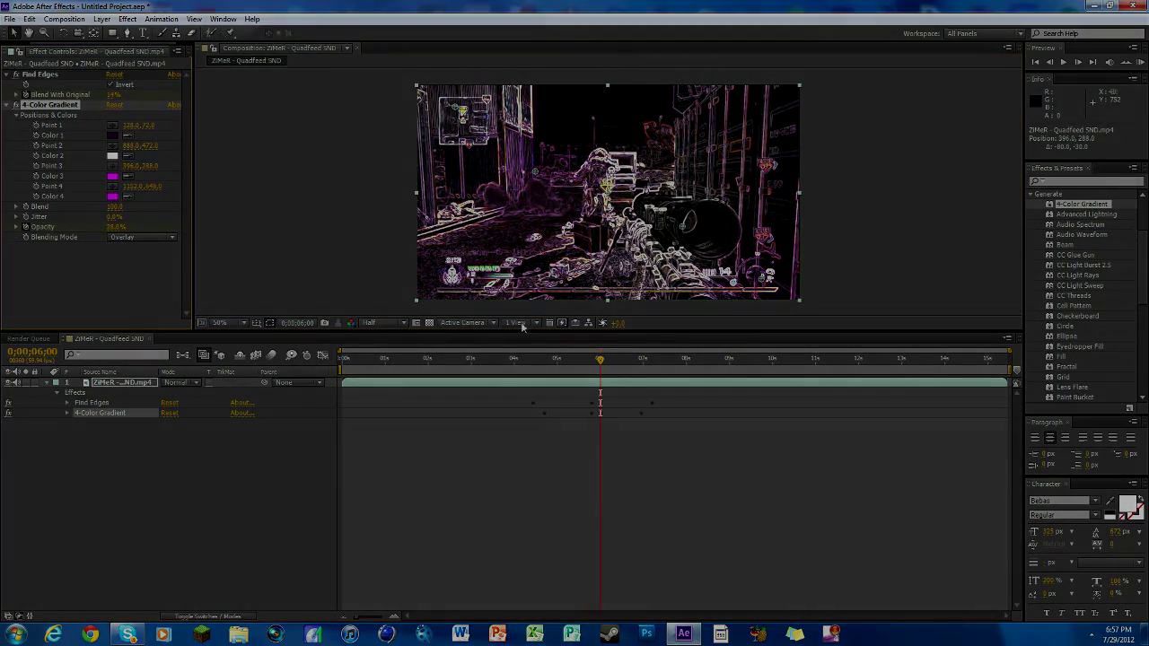